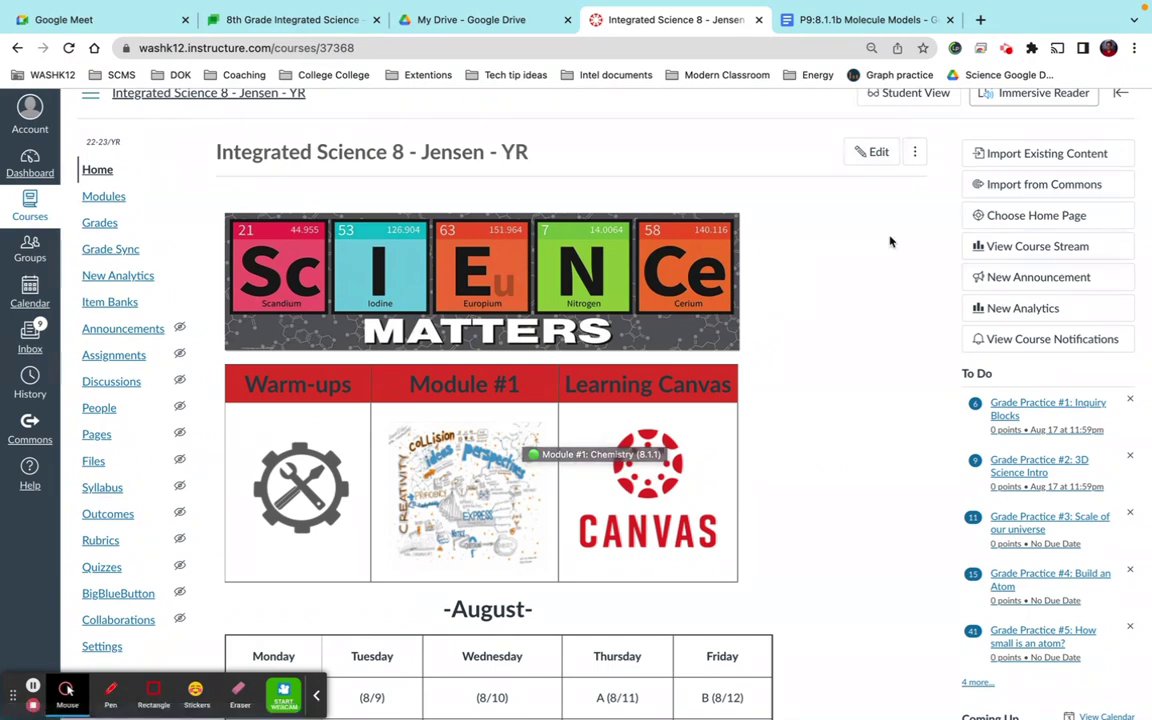
# Step: Switch the science course to the student view and open Module #1: Chemistry (8.1.1) from the home page
pyautogui.scroll(1, 890, 239)
pyautogui.click(935, 115)
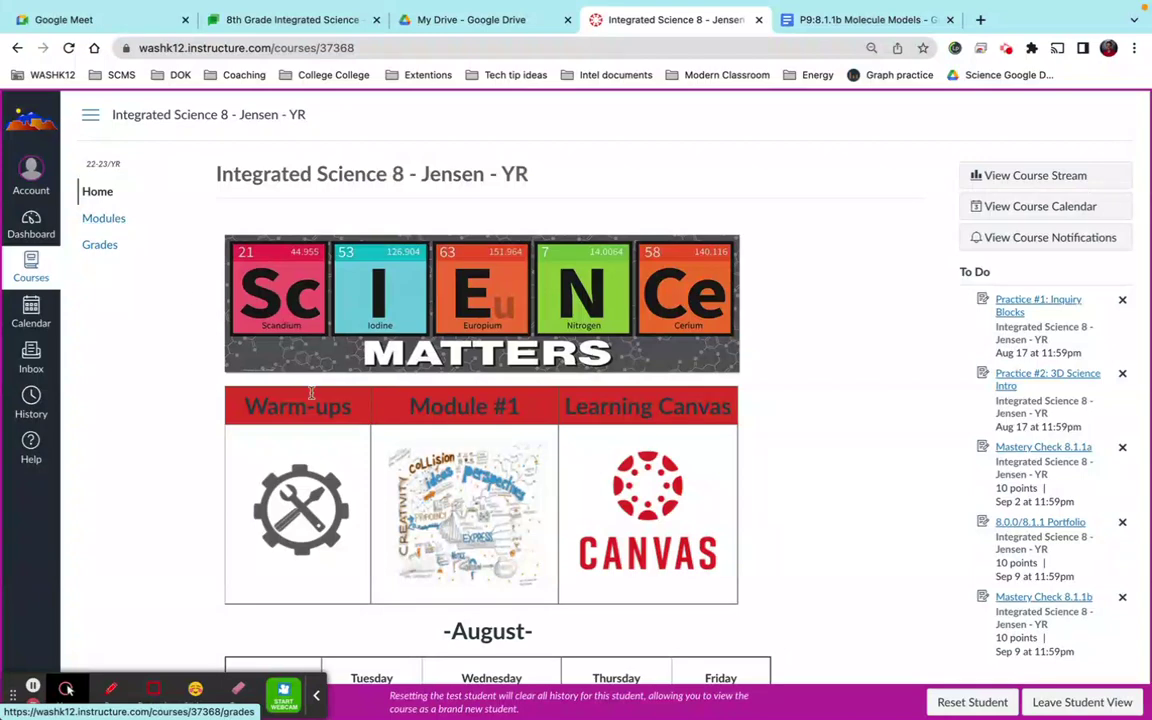
pyautogui.click(435, 504)
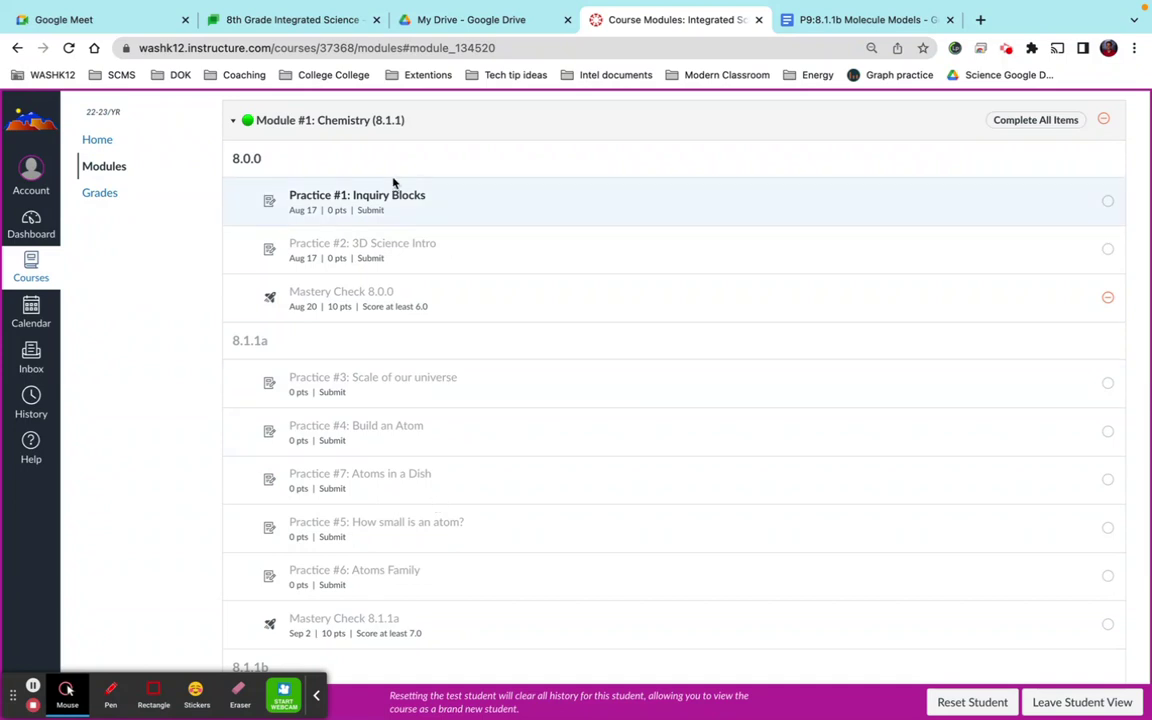
# Step: Open the Practice #1: Inquiry Blocks assignment, read through its instructions and return to the module list
pyautogui.click(334, 198)
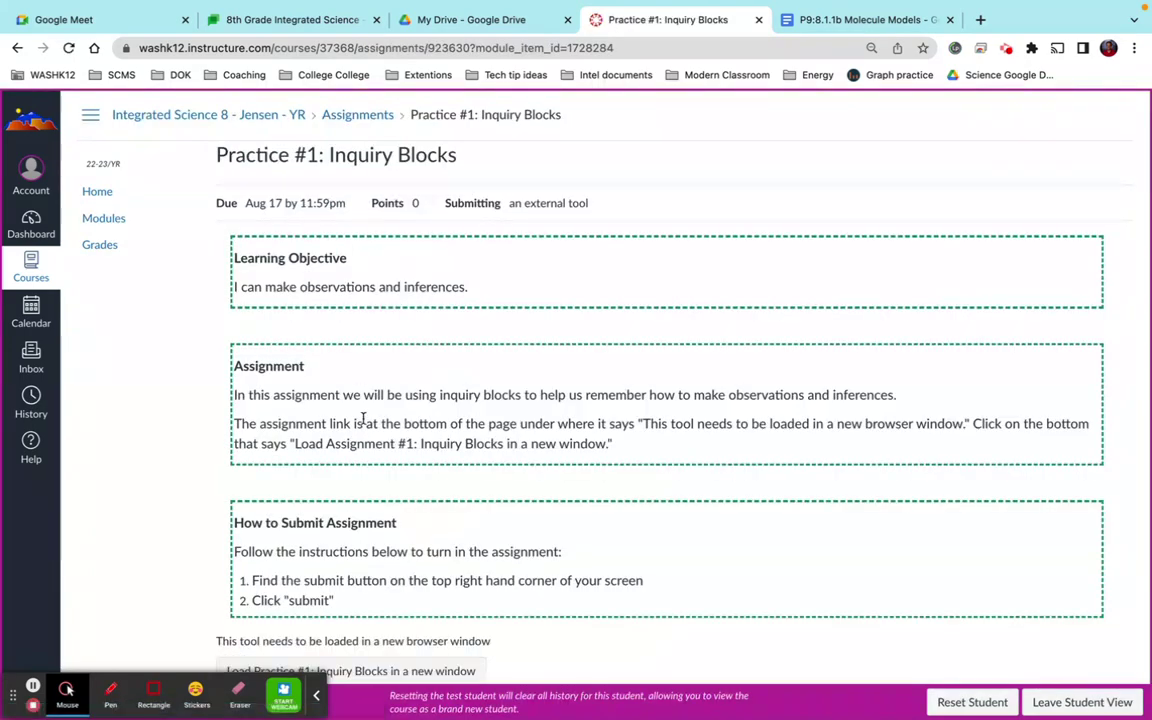
pyautogui.scroll(-2, 362, 416)
pyautogui.scroll(1, 363, 418)
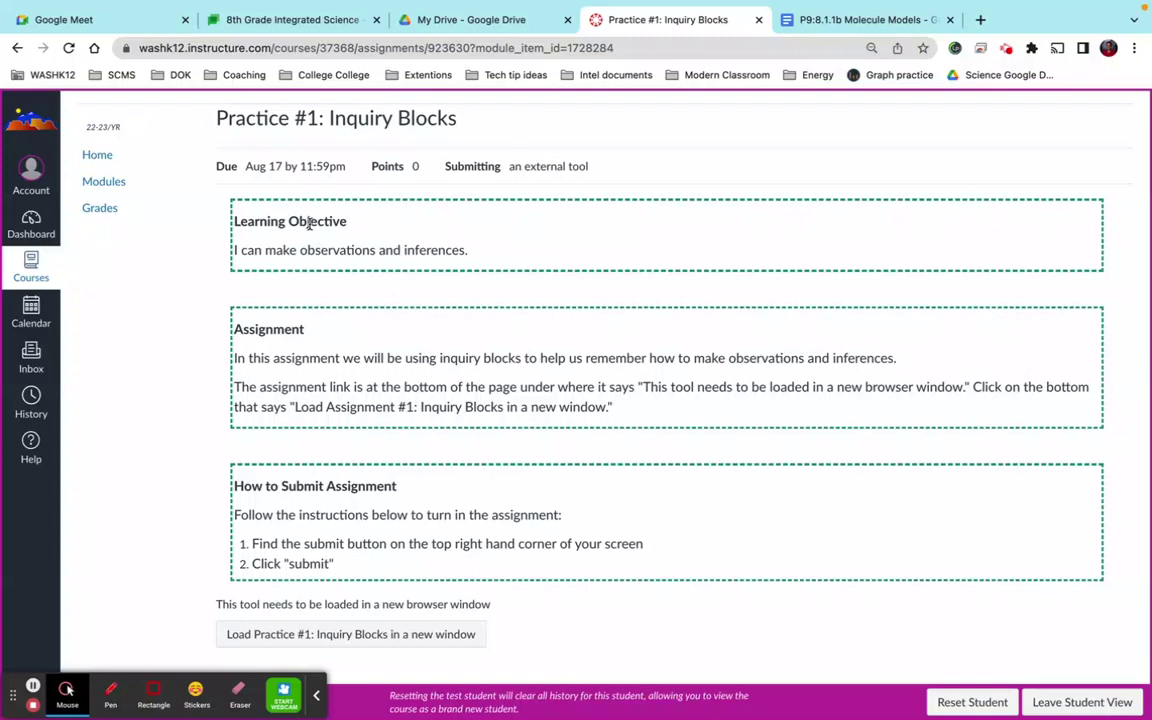
pyautogui.click(17, 48)
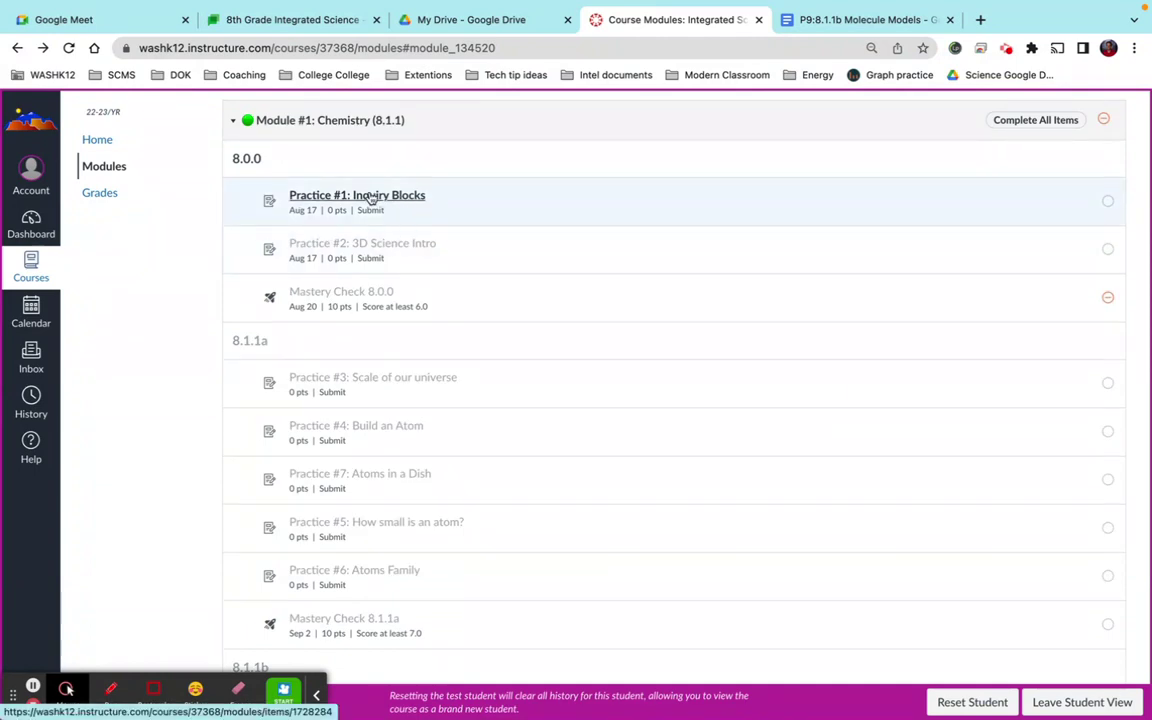
# Step: Try to open Practice #2, Mastery Check 8.0.0, Practice #3 and Practice #4 in the student module list
pyautogui.tripleClick(326, 248)
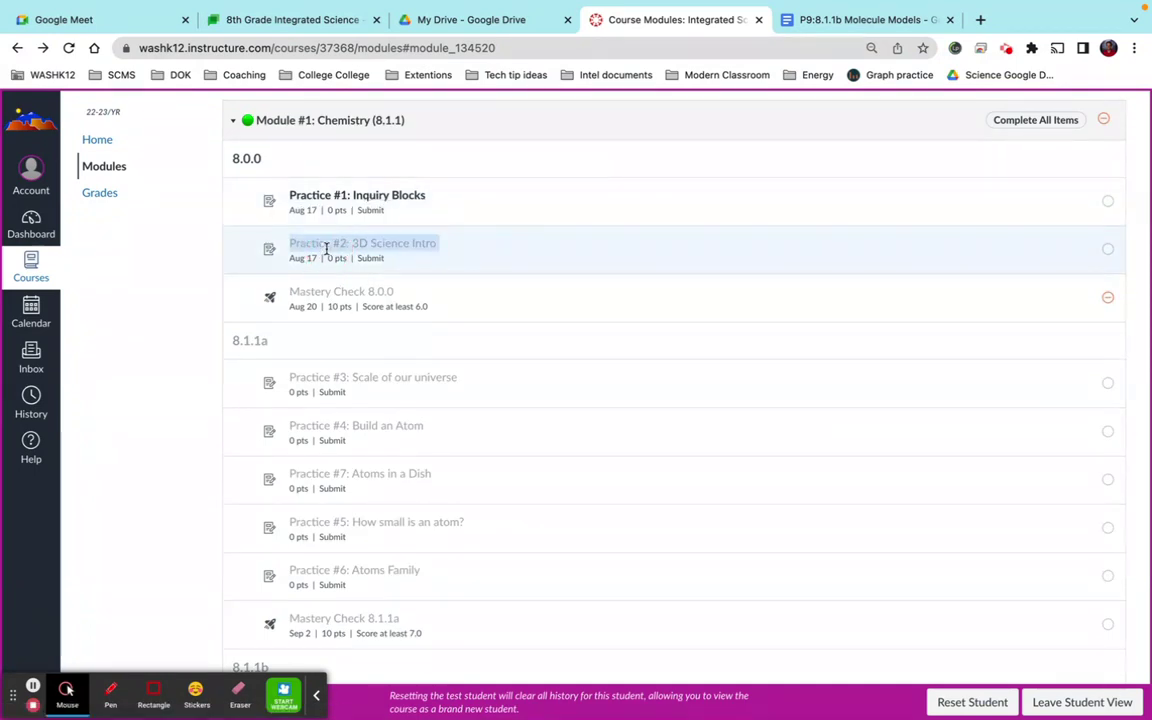
pyautogui.tripleClick(329, 291)
pyautogui.scroll(-3, 328, 291)
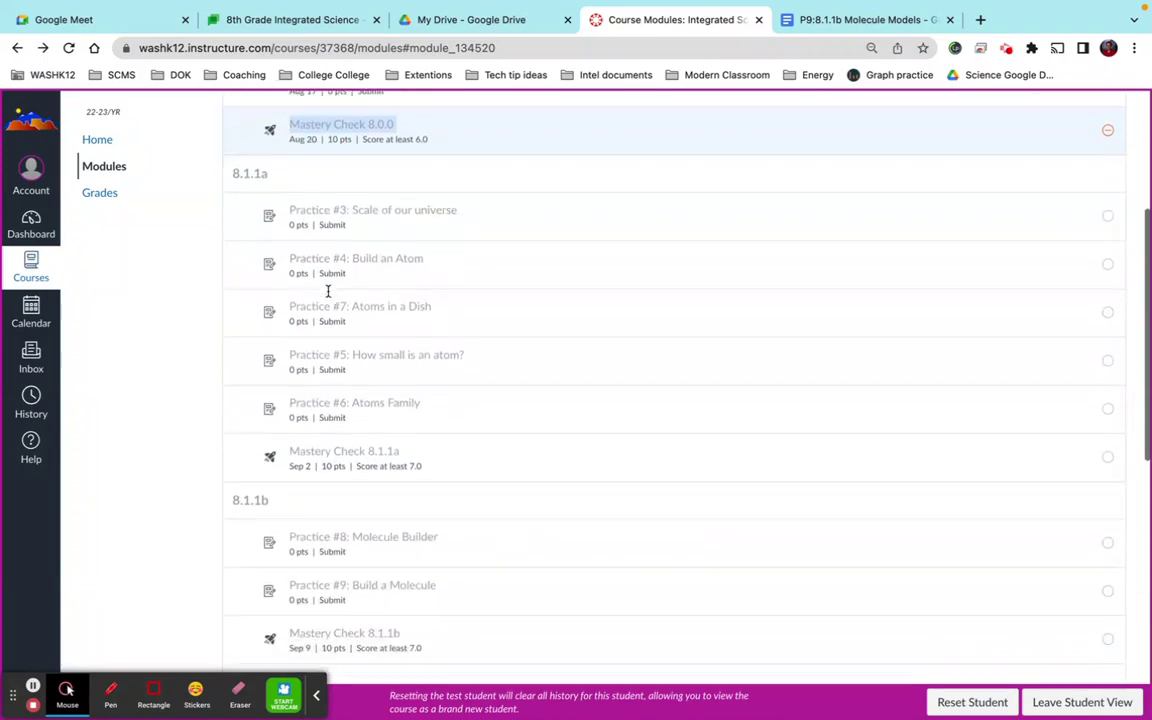
pyautogui.scroll(3, 328, 291)
pyautogui.tripleClick(317, 360)
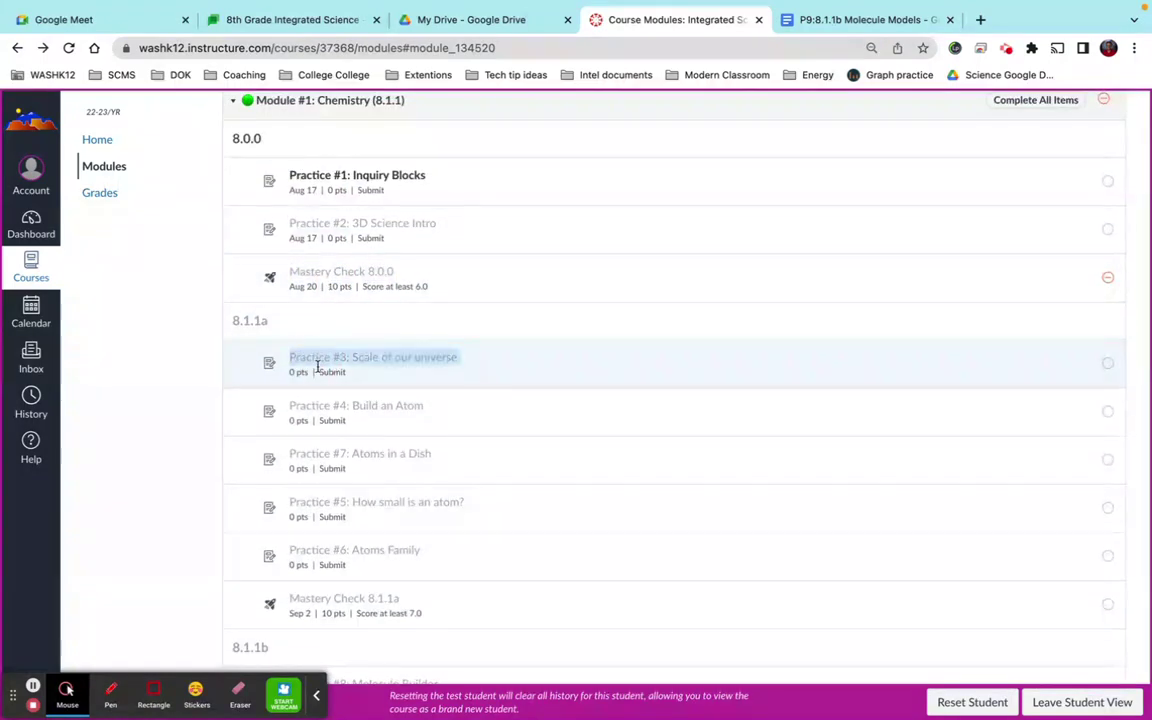
pyautogui.doubleClick(290, 405)
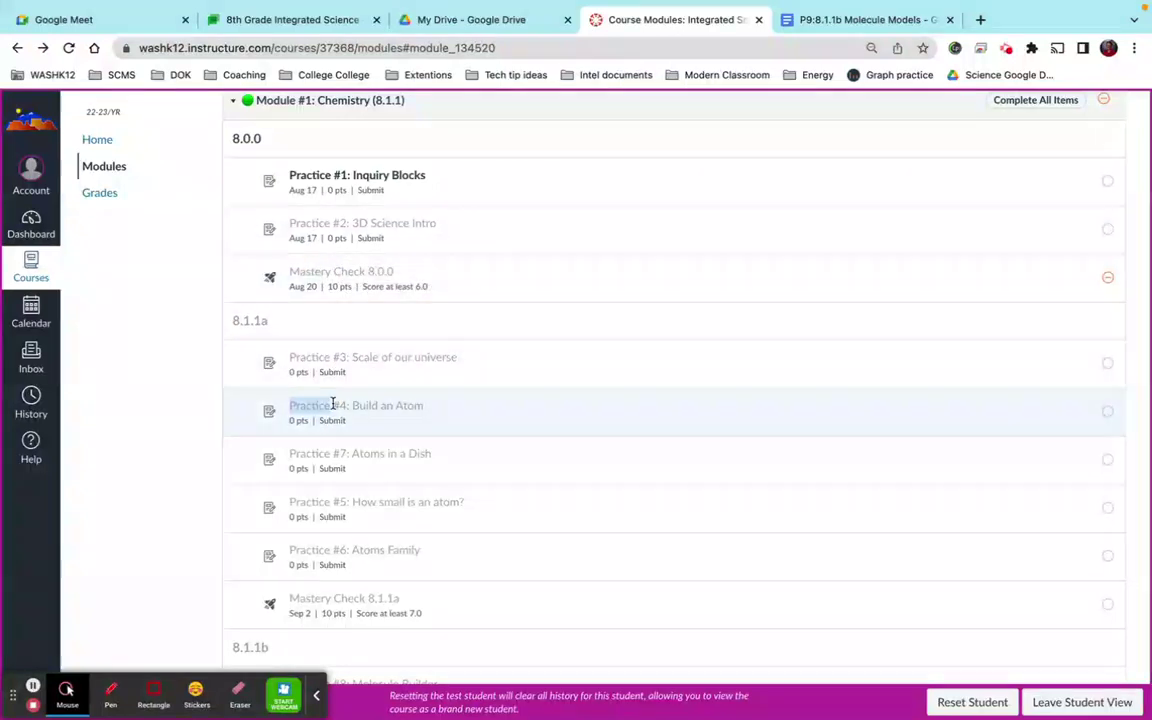
# Step: Leave the student view, review the requirements in the settings of Module #1: Chemistry (8.1.1) and close them
pyautogui.click(1065, 702)
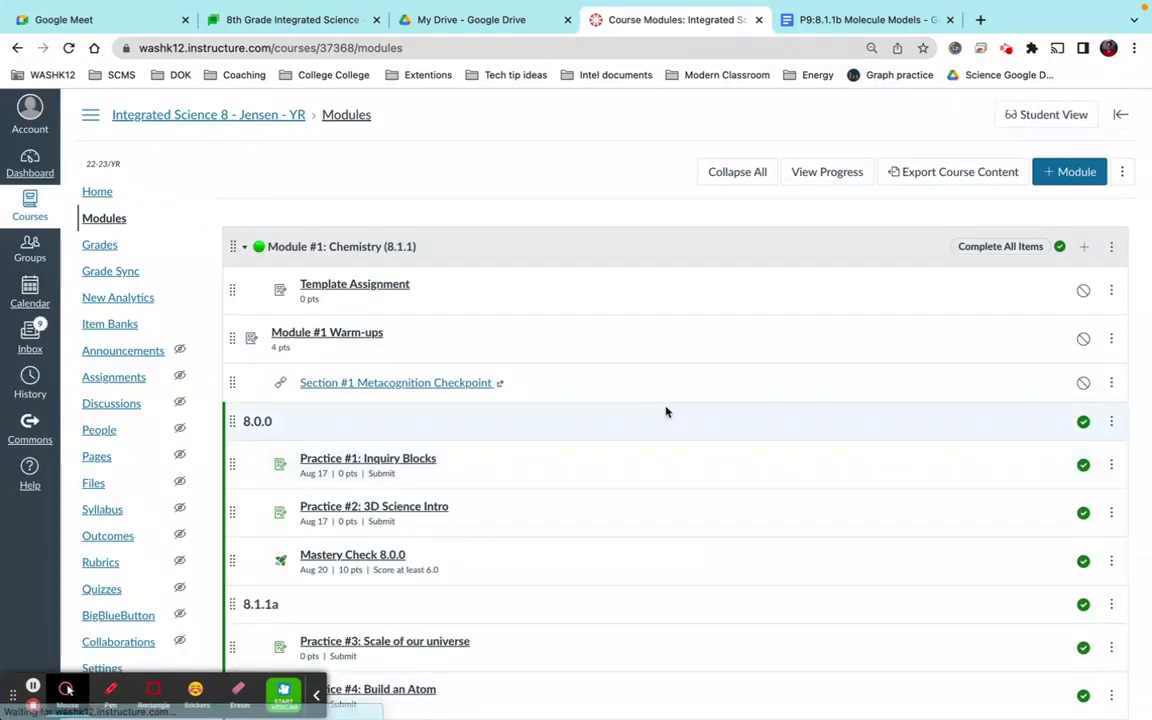
pyautogui.click(1112, 248)
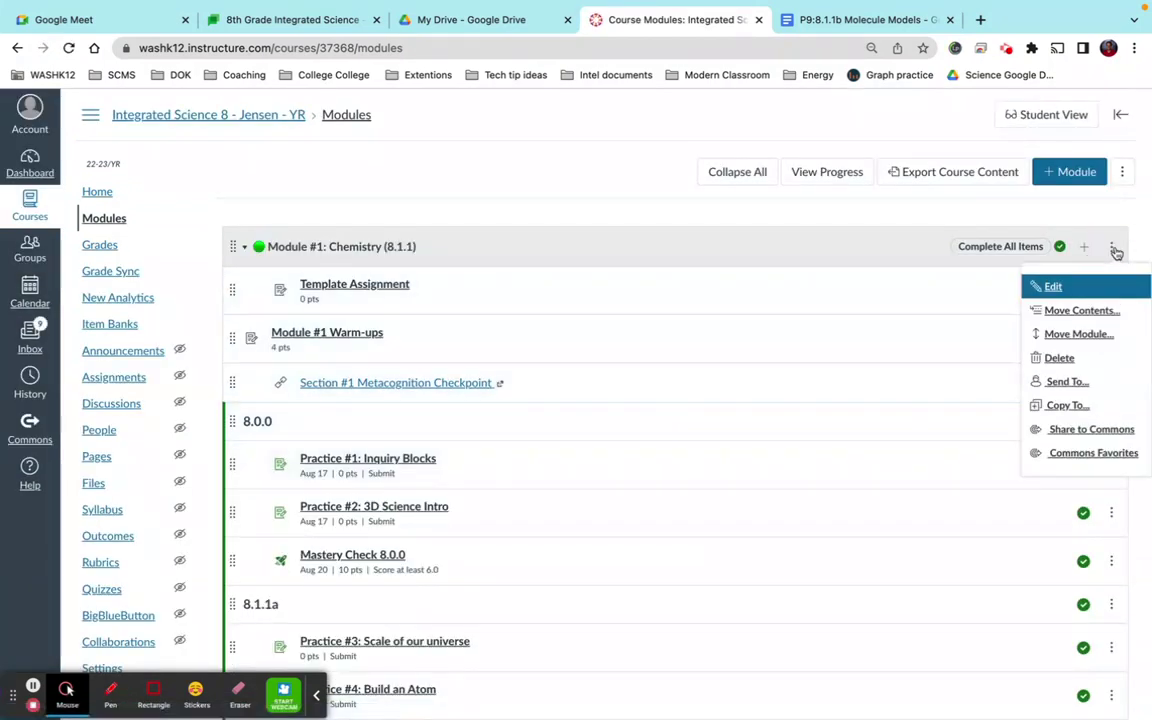
pyautogui.click(1050, 289)
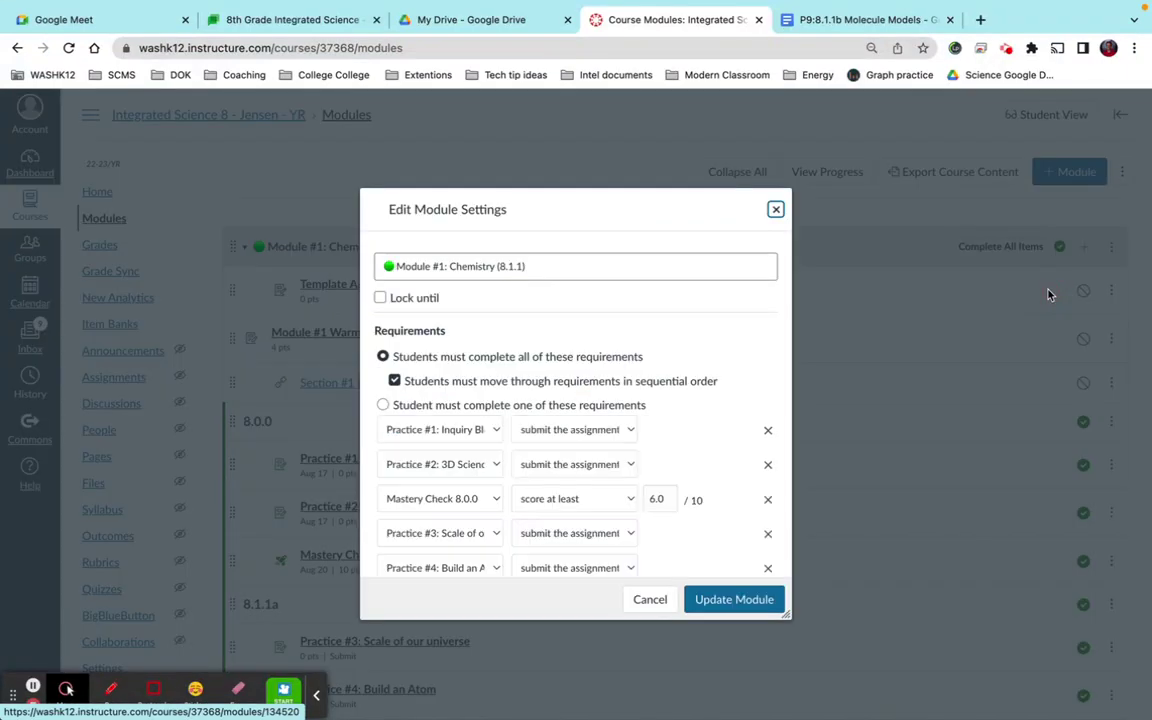
pyautogui.scroll(-3, 558, 442)
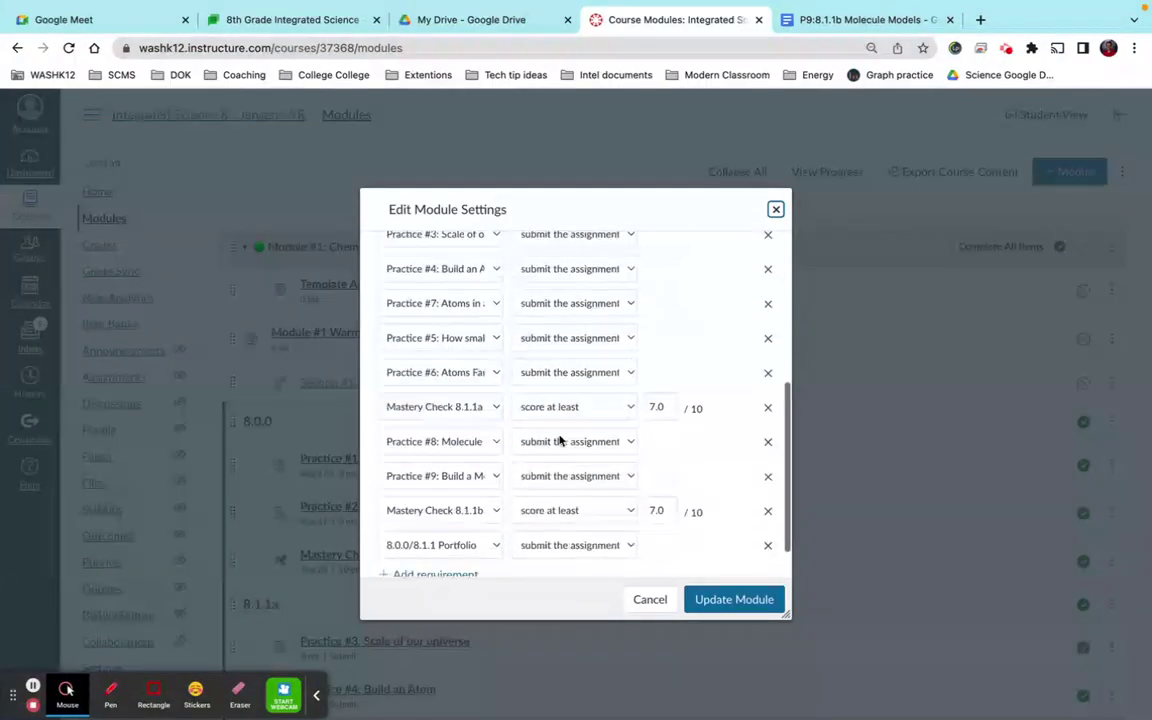
pyautogui.scroll(5, 560, 440)
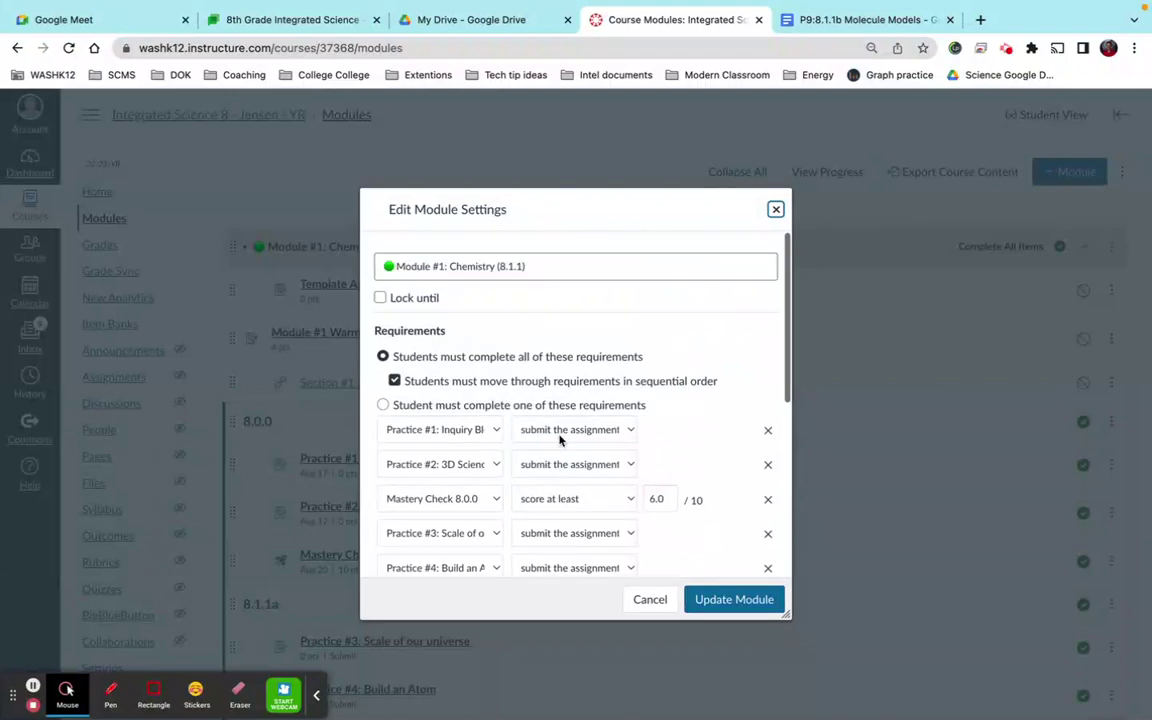
pyautogui.click(777, 211)
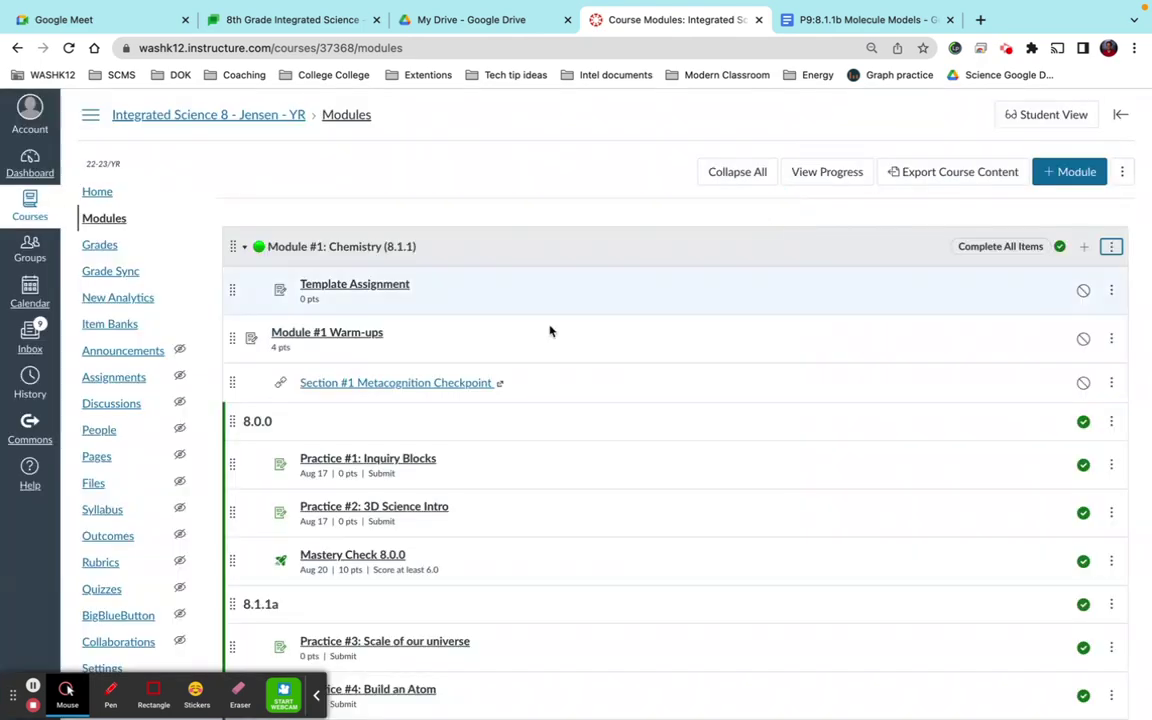
# Step: Expand the Getting Started with Canvas module and open its settings for editing
pyautogui.click(365, 246)
pyautogui.scroll(-1, 391, 411)
pyautogui.scroll(1, 391, 395)
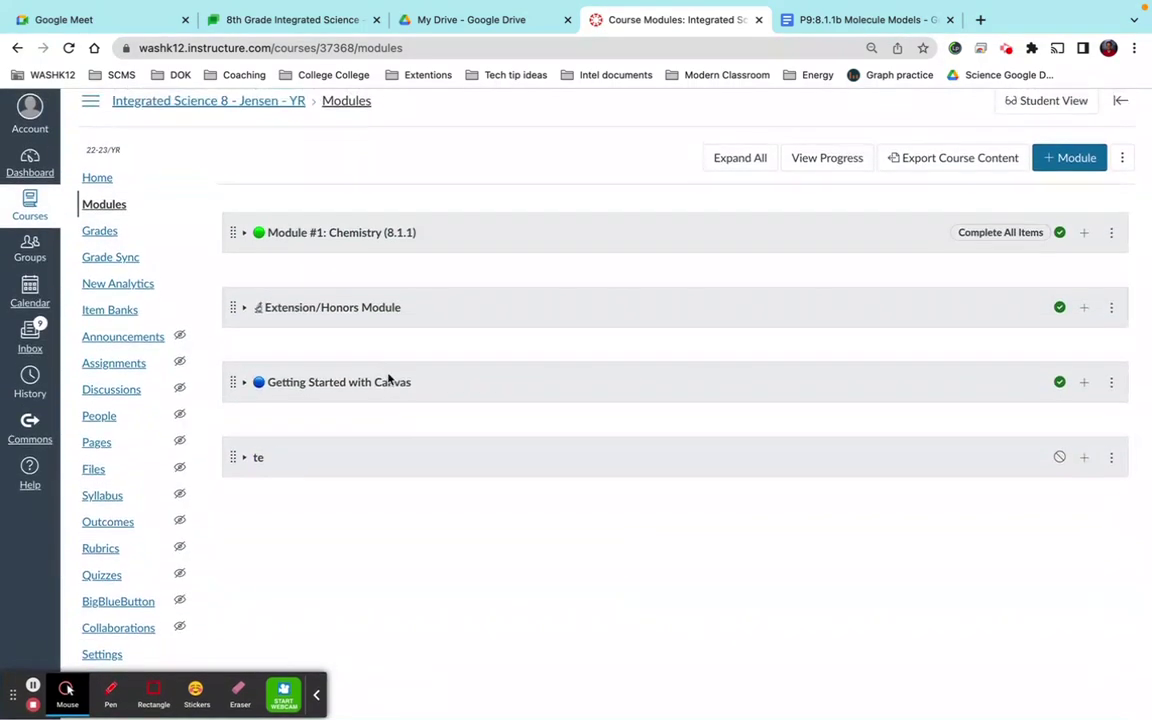
pyautogui.click(391, 381)
pyautogui.scroll(-2, 718, 410)
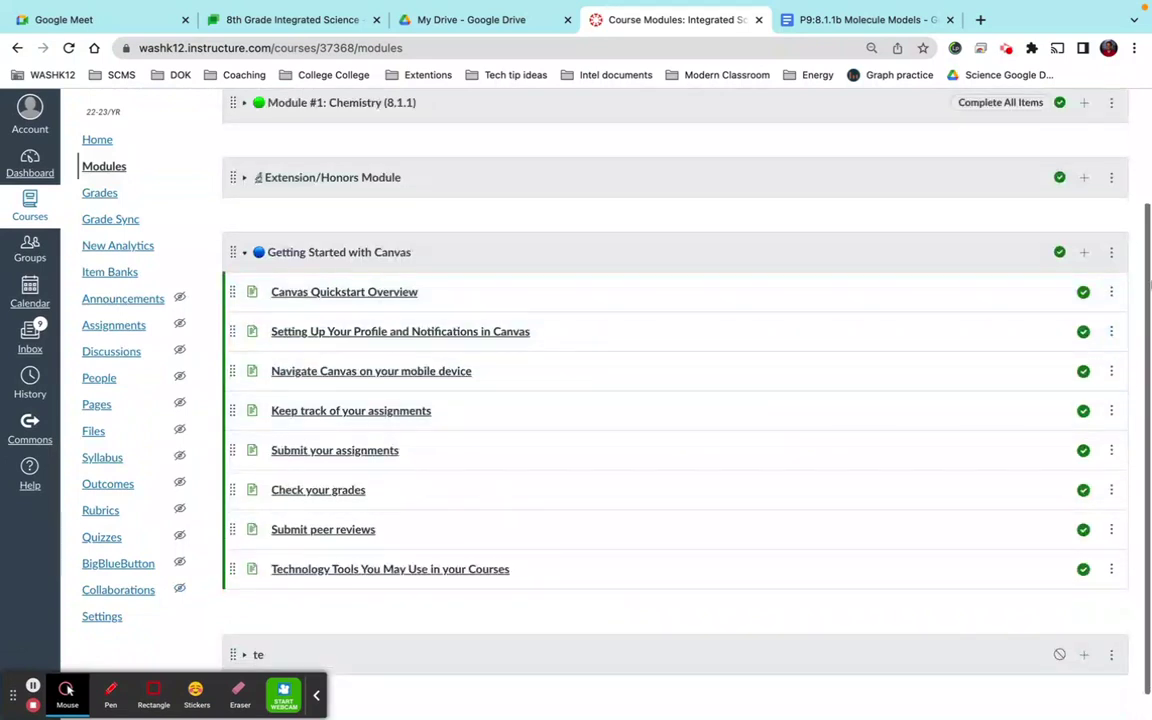
pyautogui.click(1110, 252)
pyautogui.click(1062, 292)
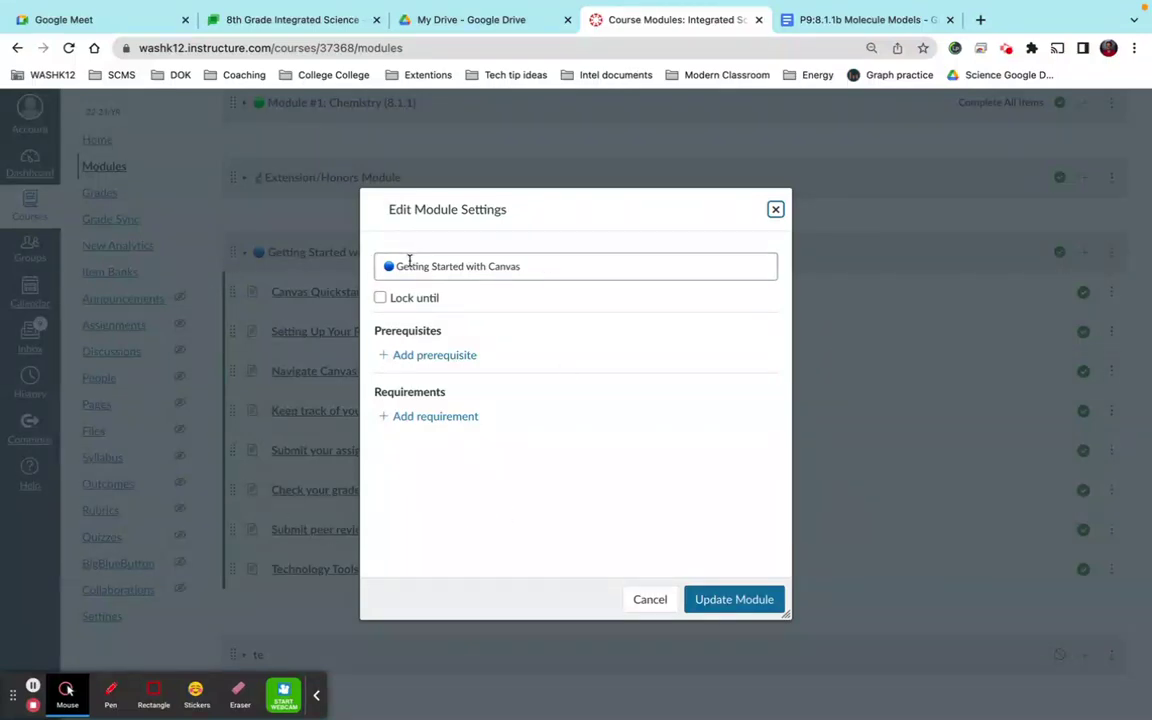
# Step: Add Module #1: Chemistry (8.1.1) as a prerequisite of the Getting Started with Canvas module, and remove that prerequisite again
pyautogui.click(432, 356)
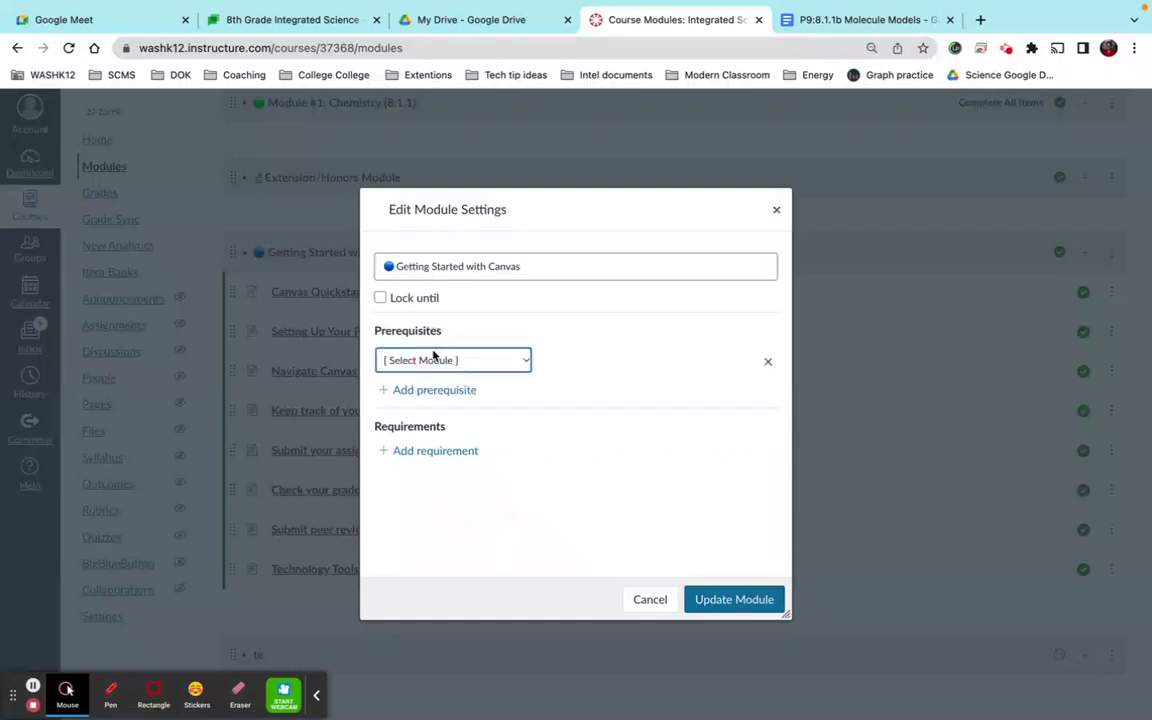
pyautogui.click(434, 361)
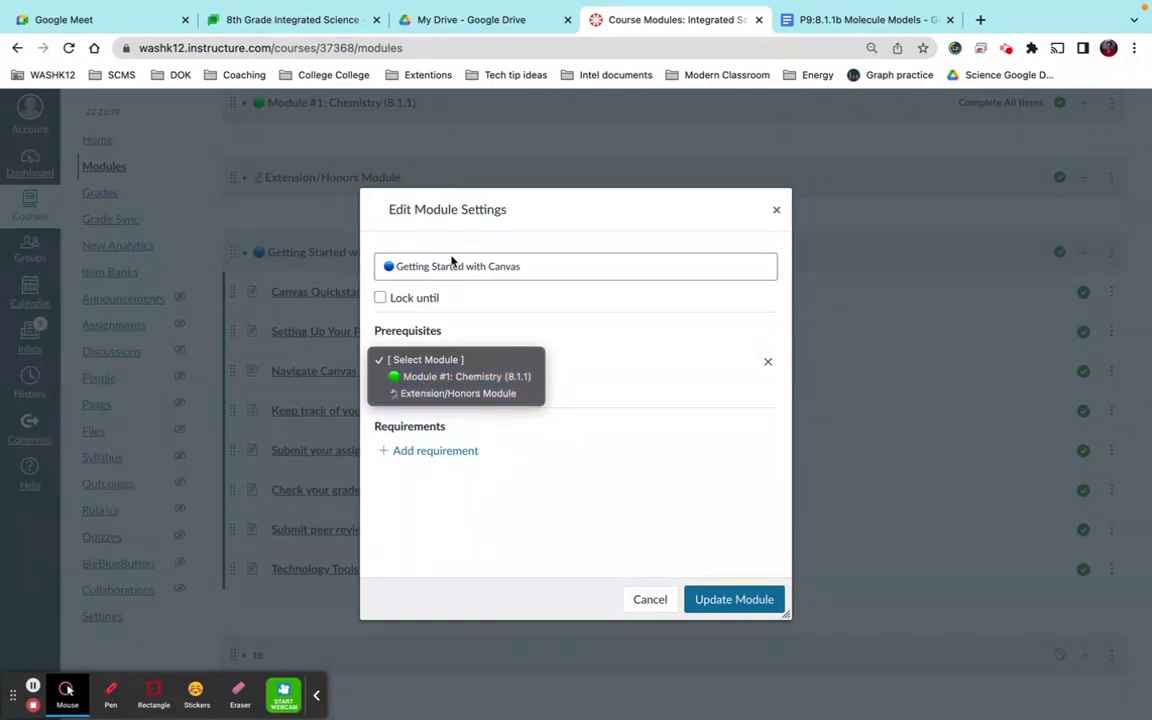
pyautogui.click(440, 376)
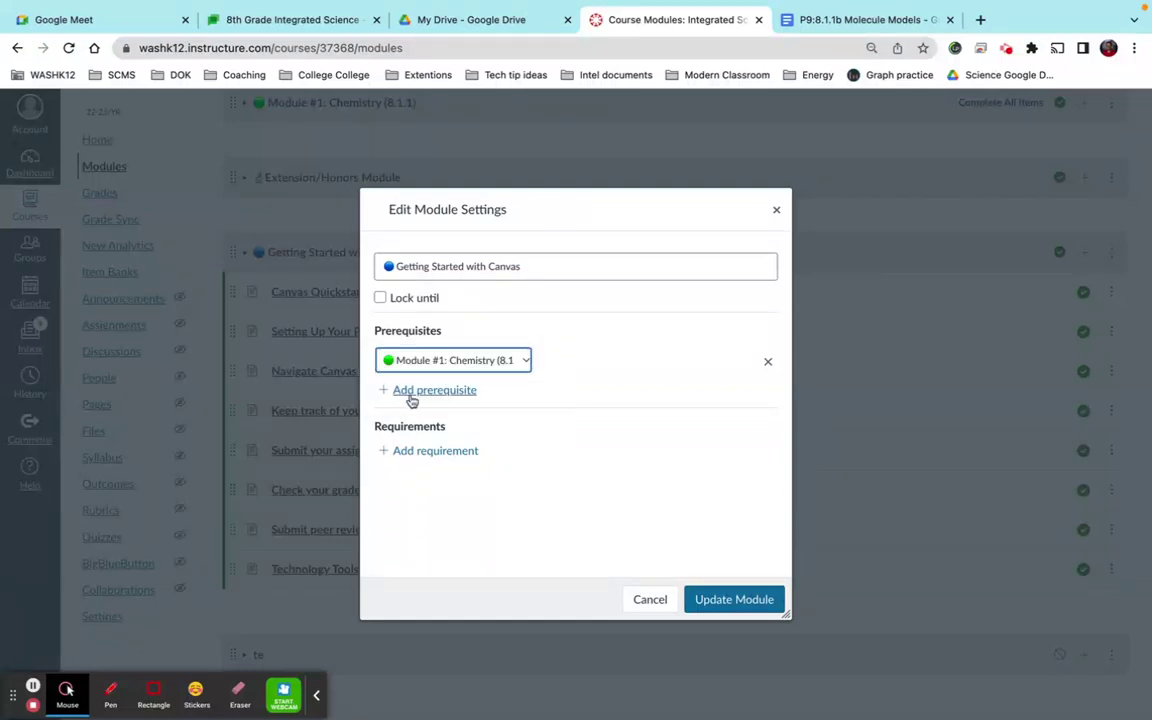
pyautogui.click(768, 364)
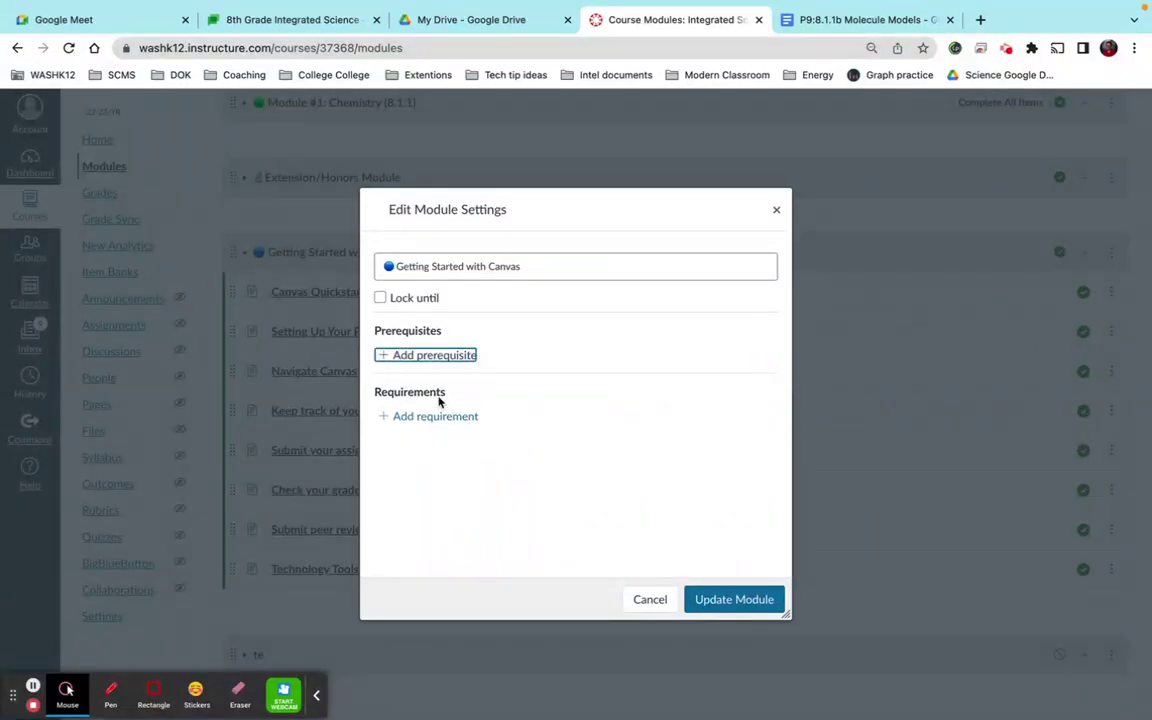
# Step: Add a requirement to contribute to the Canvas Quickstart Overview page, and make students move through the requirements in sequential order
pyautogui.click(412, 418)
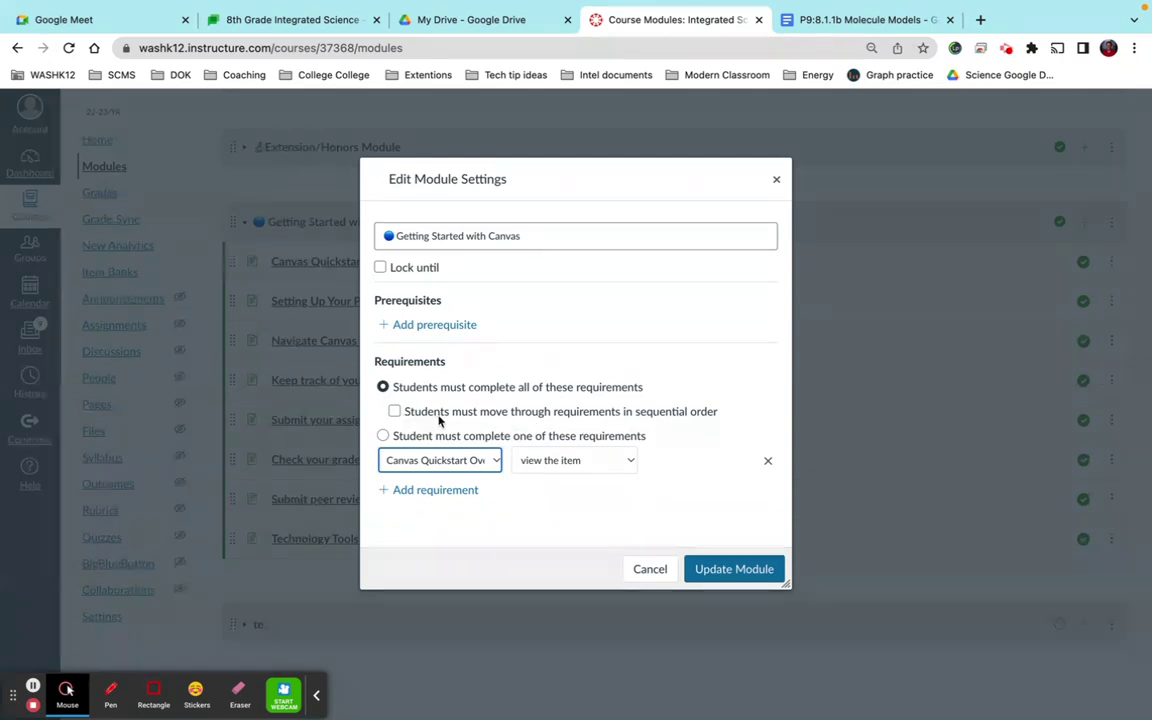
pyautogui.click(395, 412)
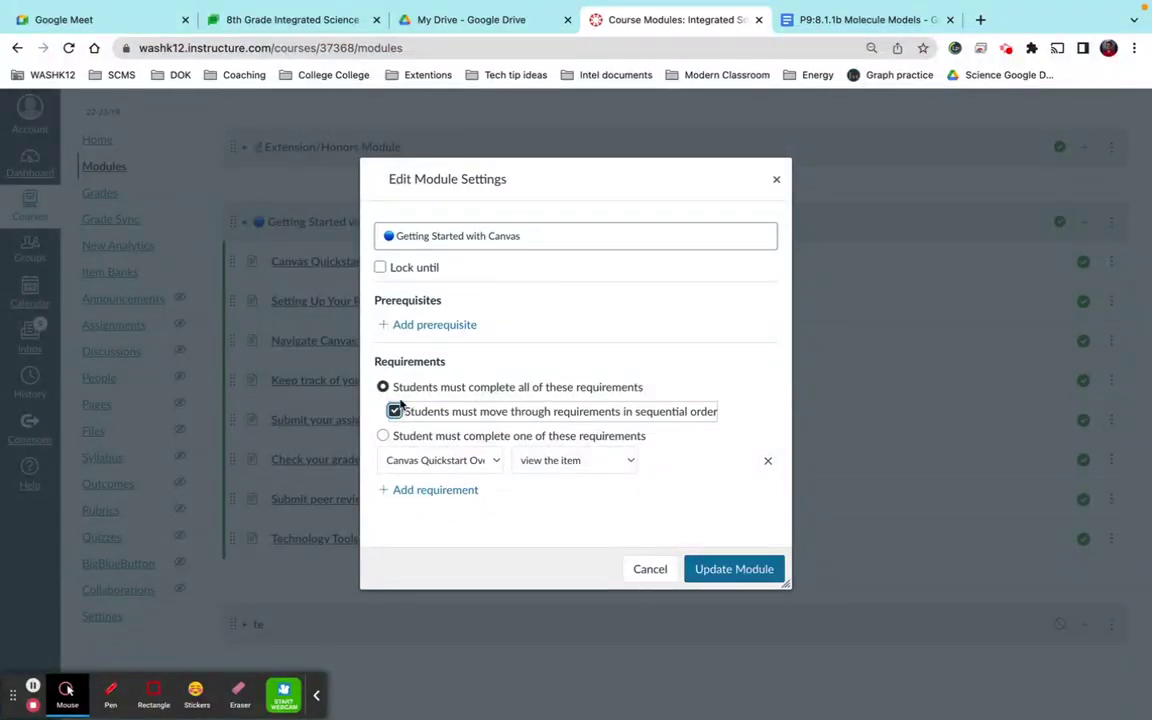
pyautogui.click(419, 463)
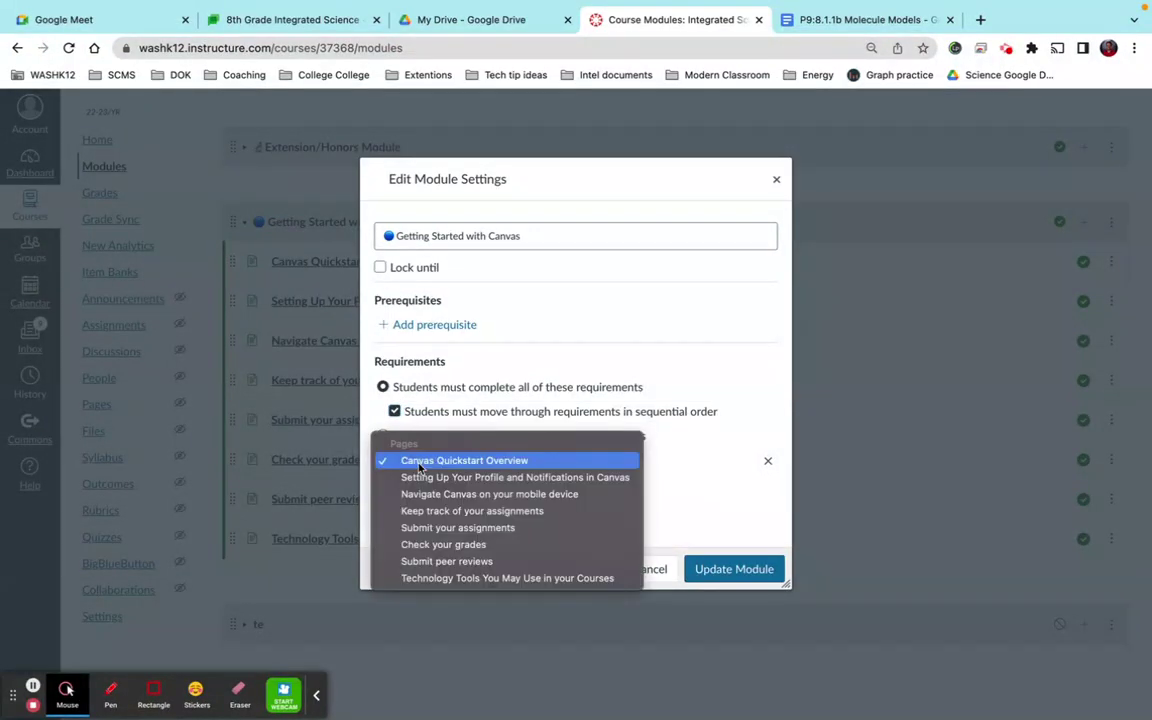
pyautogui.click(419, 462)
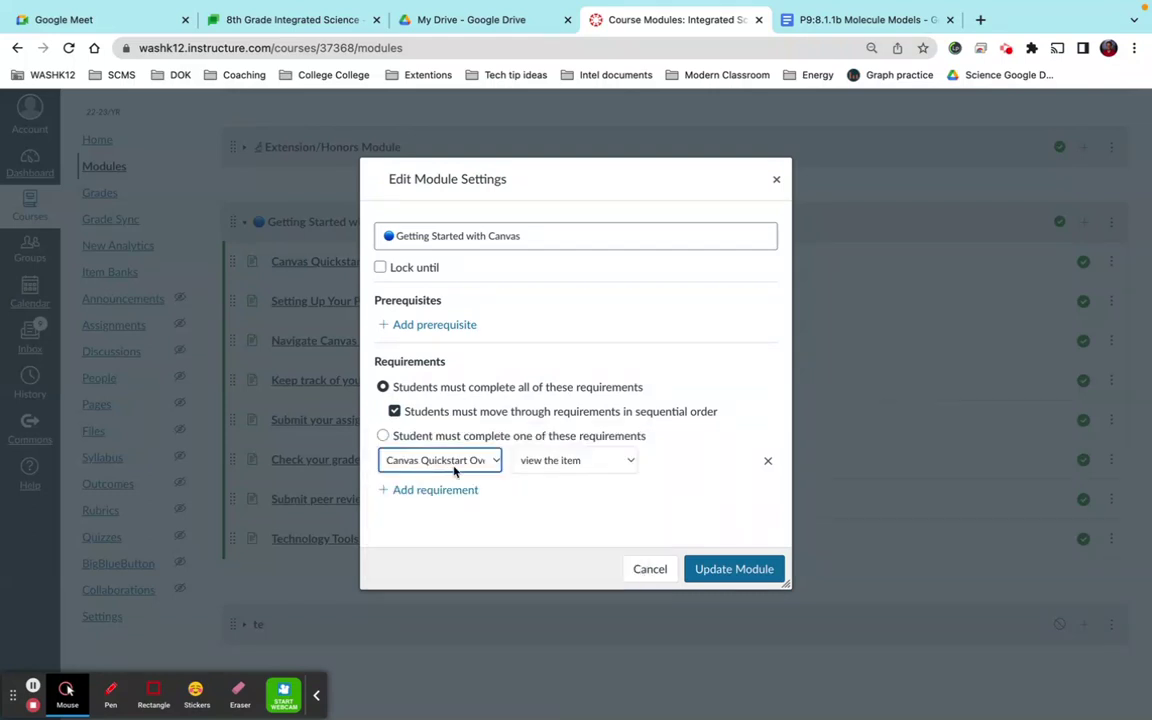
pyautogui.click(575, 464)
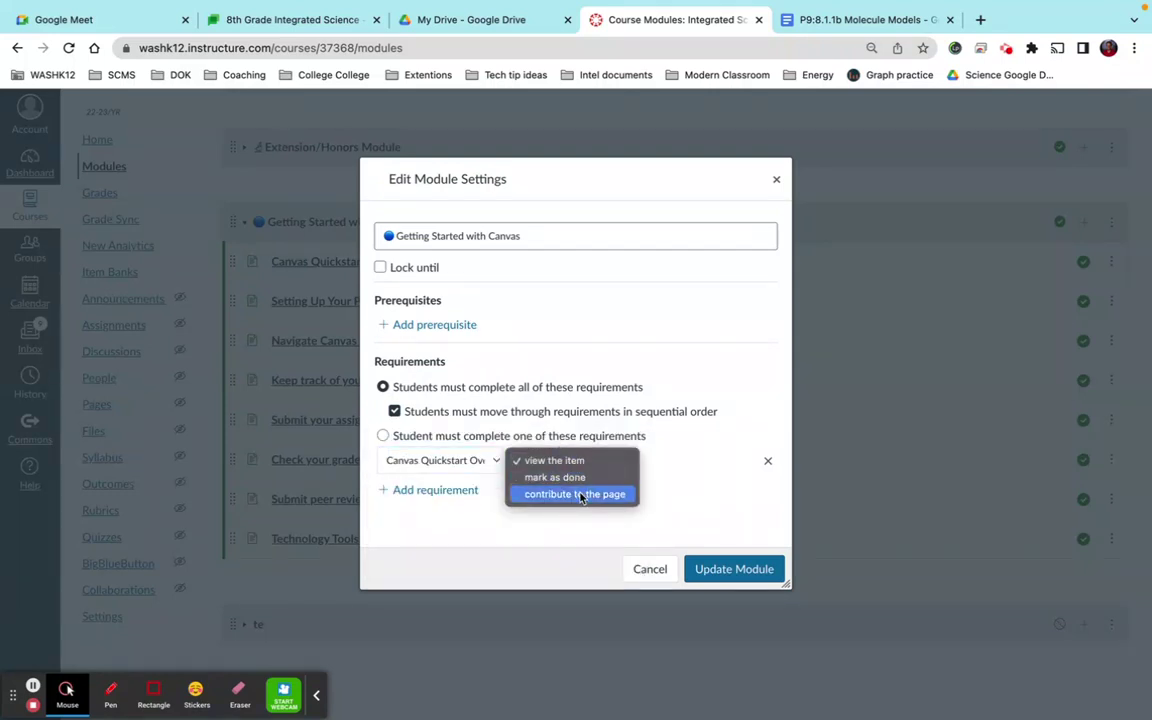
pyautogui.click(581, 494)
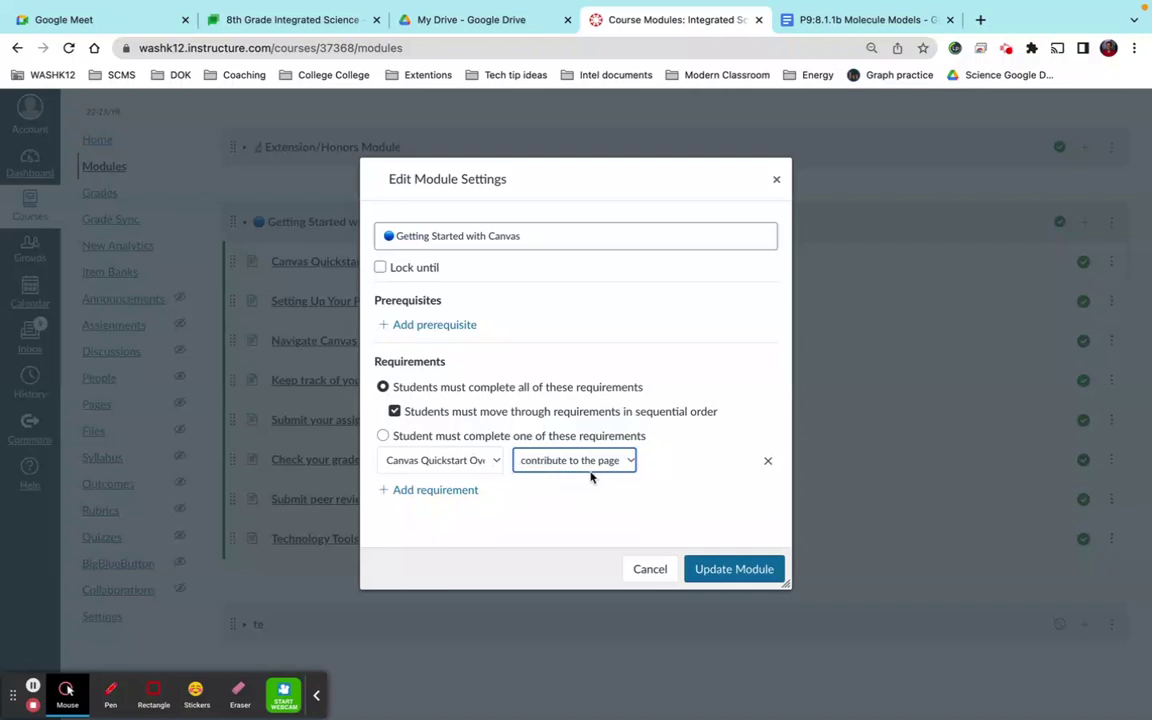
# Step: Add a second requirement to view the Setting Up Your Profile and Notifications in Canvas page
pyautogui.click(450, 491)
pyautogui.scroll(-1, 480, 380)
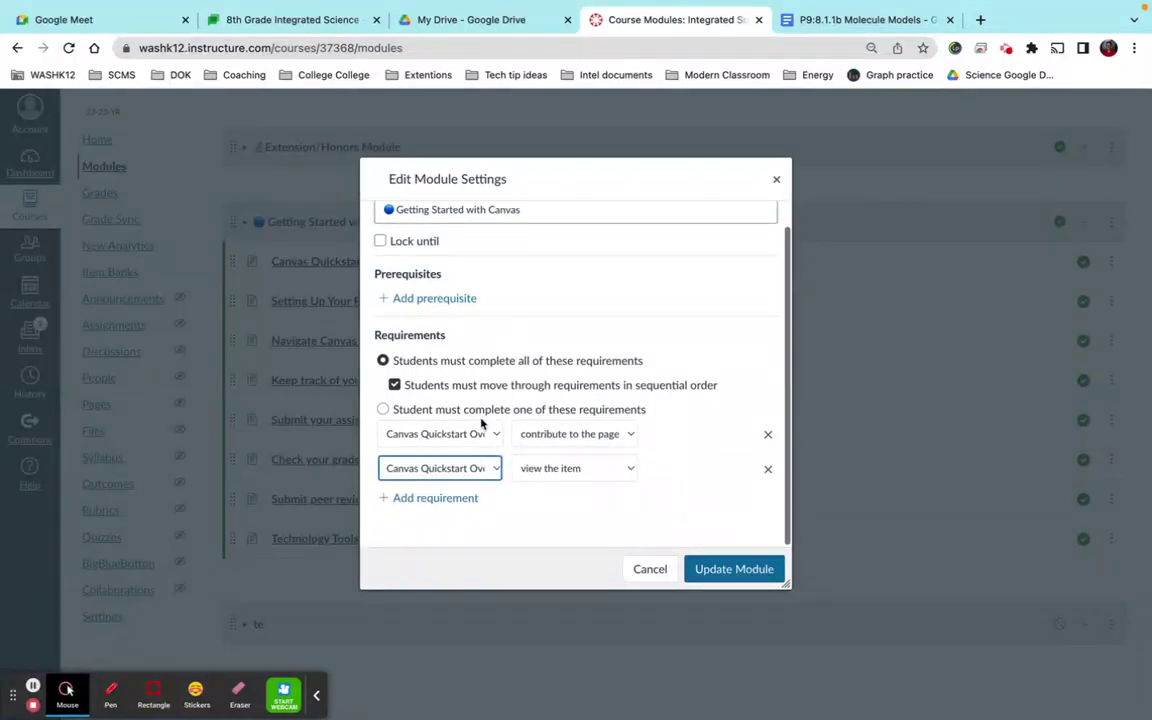
pyautogui.click(450, 469)
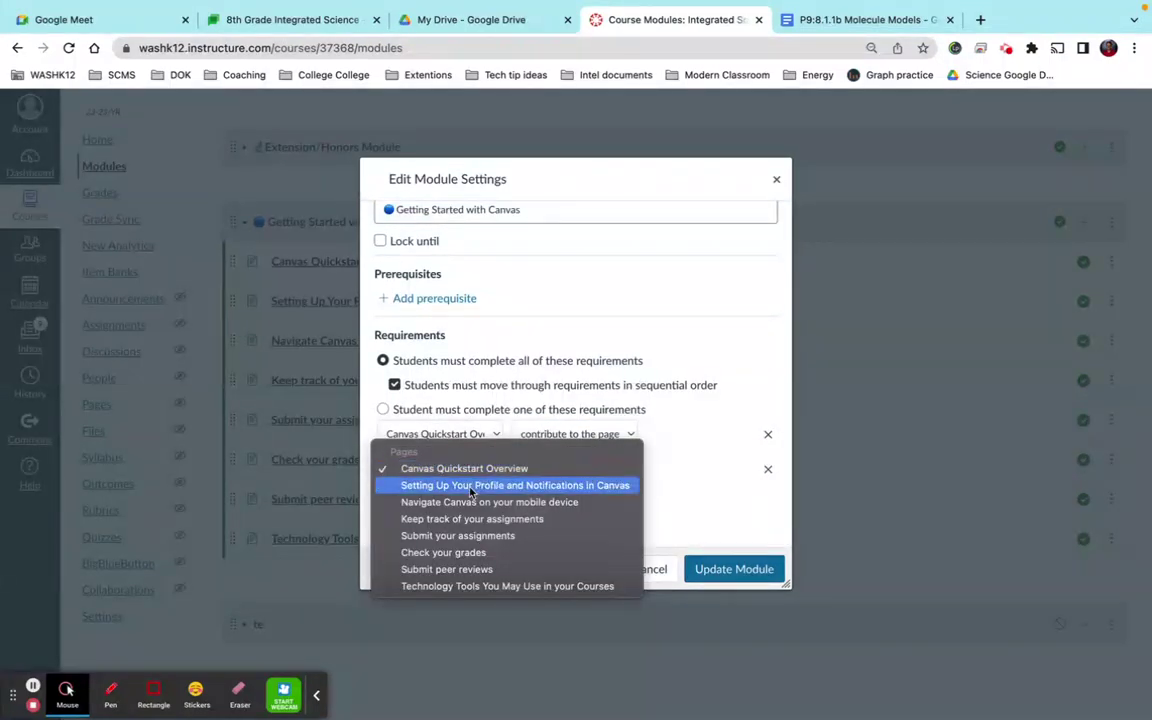
pyautogui.click(470, 487)
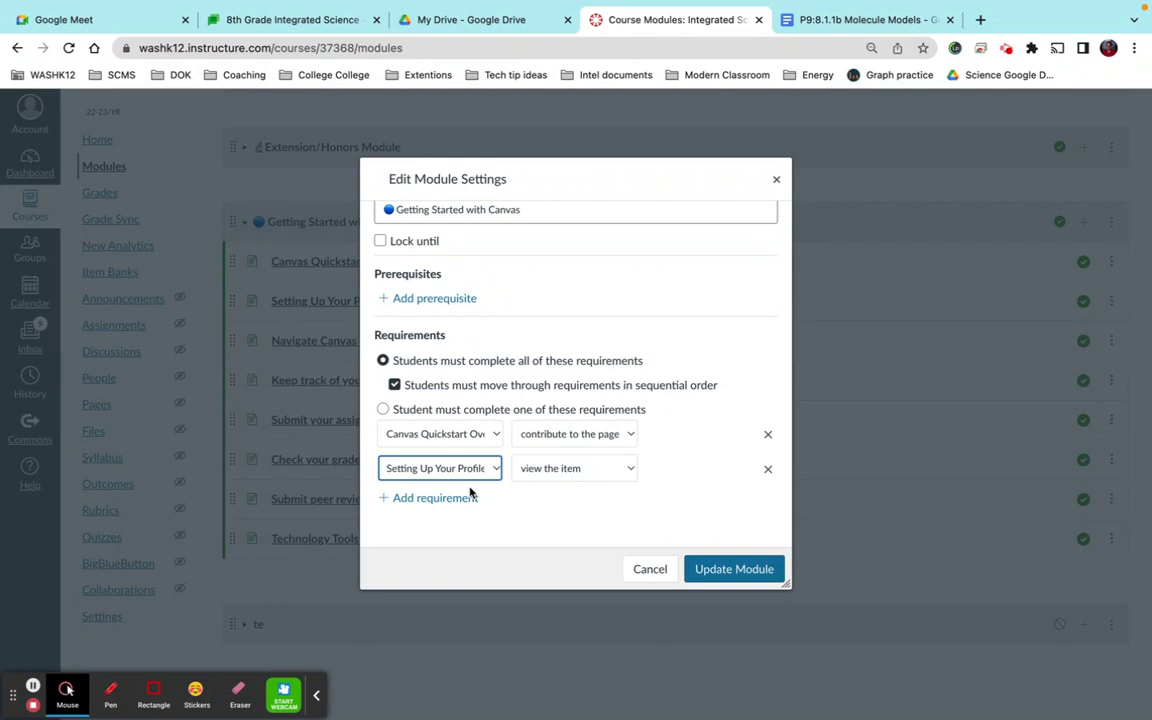
pyautogui.click(580, 474)
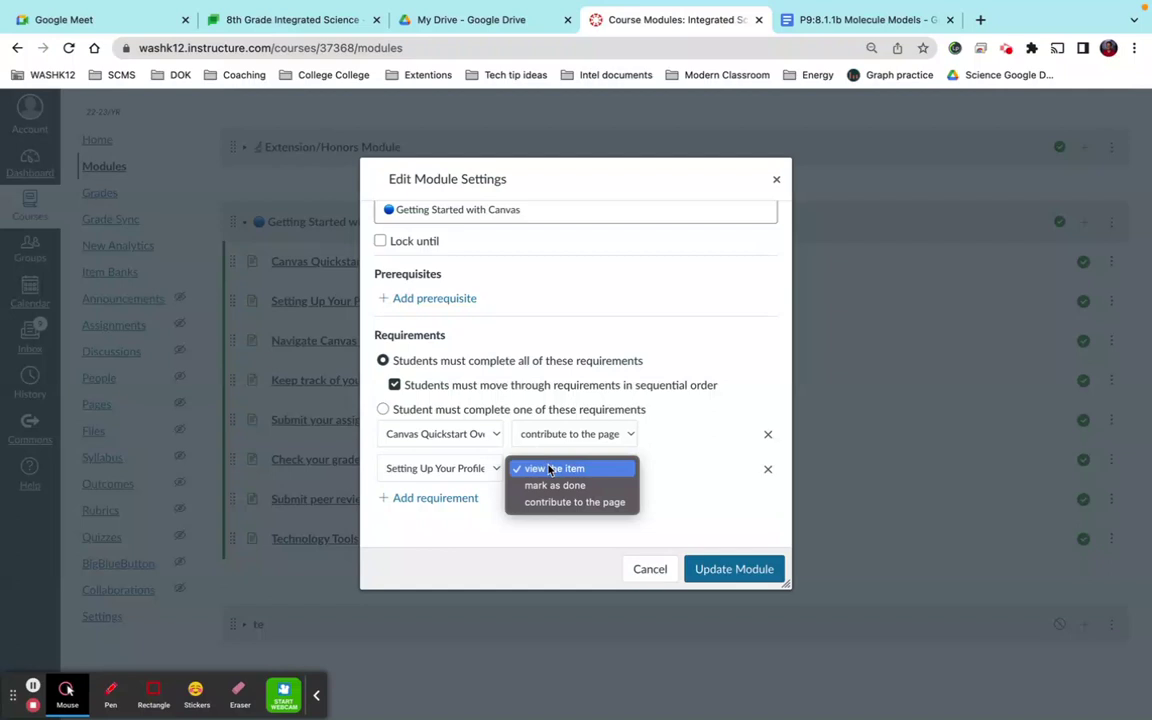
pyautogui.click(549, 470)
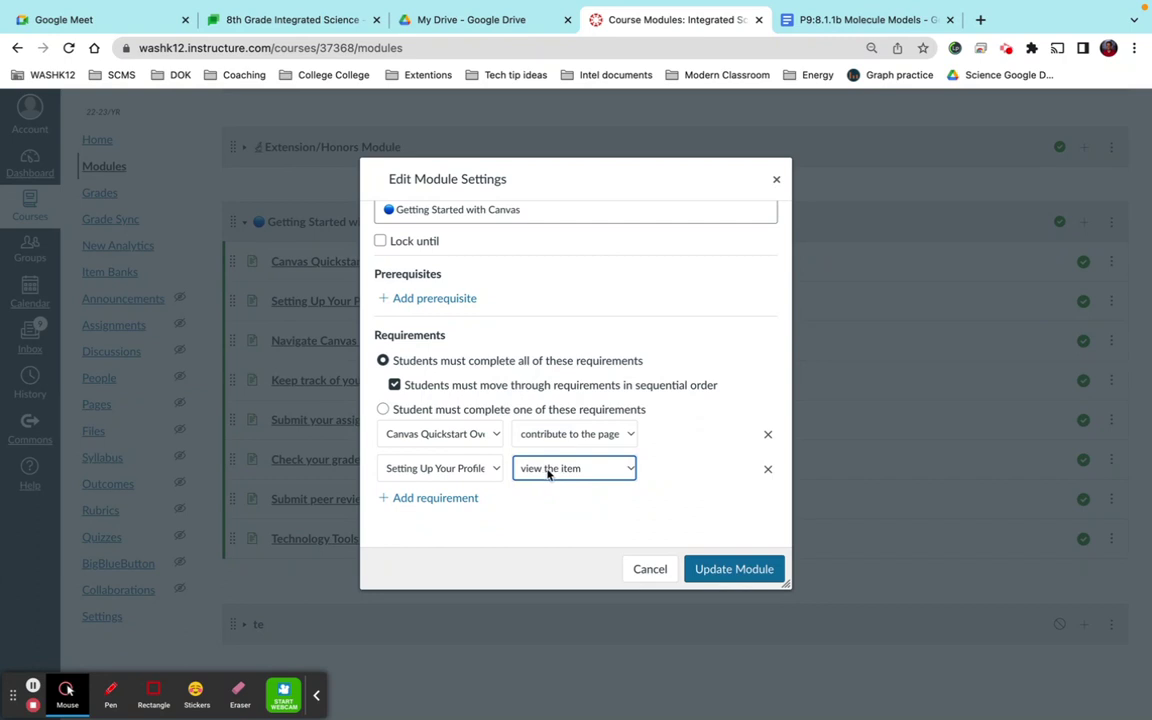
# Step: Add a third requirement to mark the Navigate Canvas on your mobile device page as done, and discard the module's setting changes
pyautogui.click(452, 499)
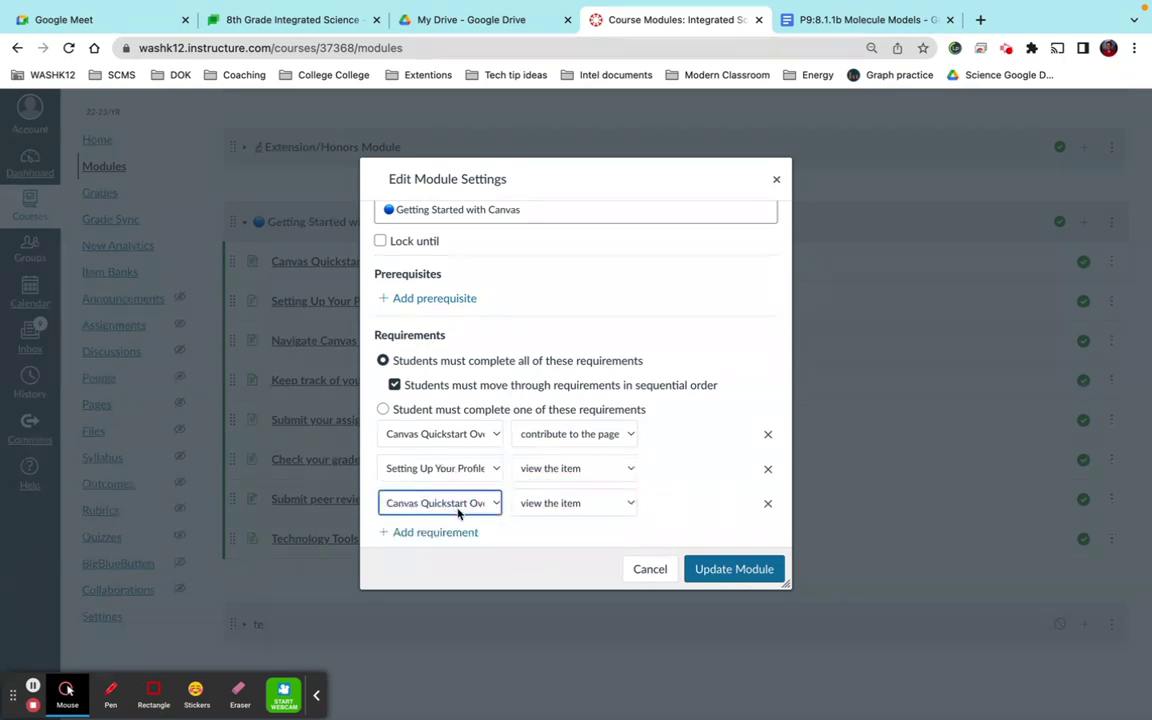
pyautogui.click(460, 503)
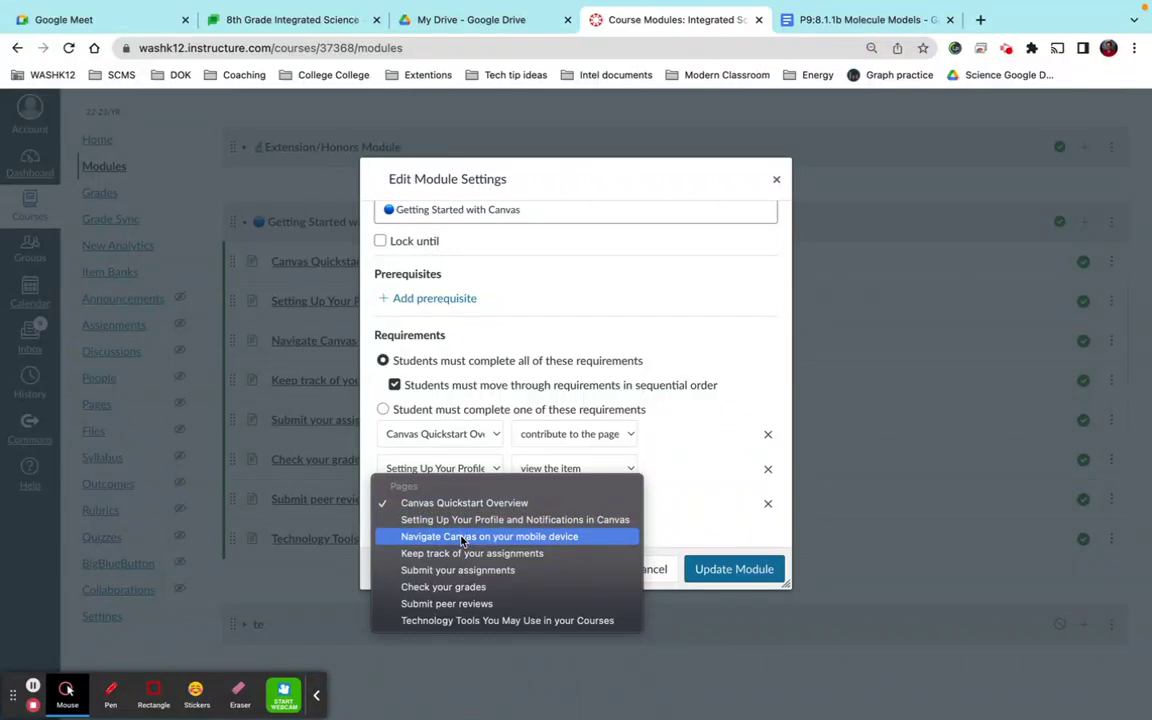
pyautogui.click(463, 540)
pyautogui.click(574, 506)
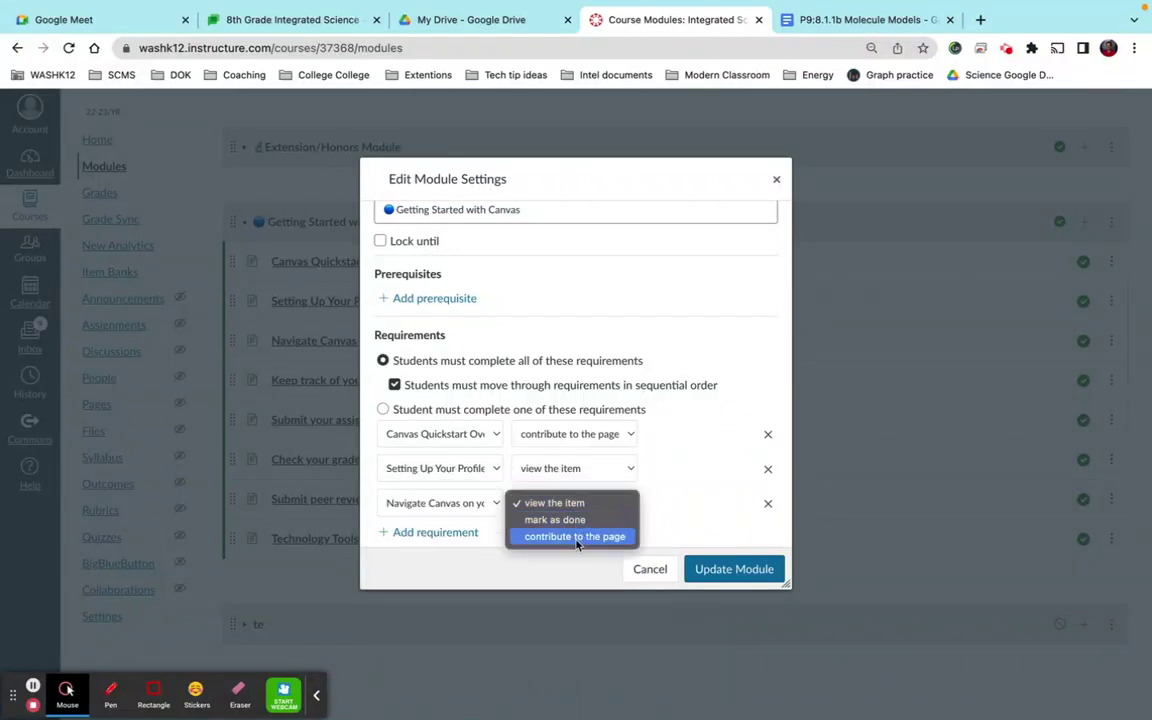
pyautogui.click(580, 520)
pyautogui.click(566, 507)
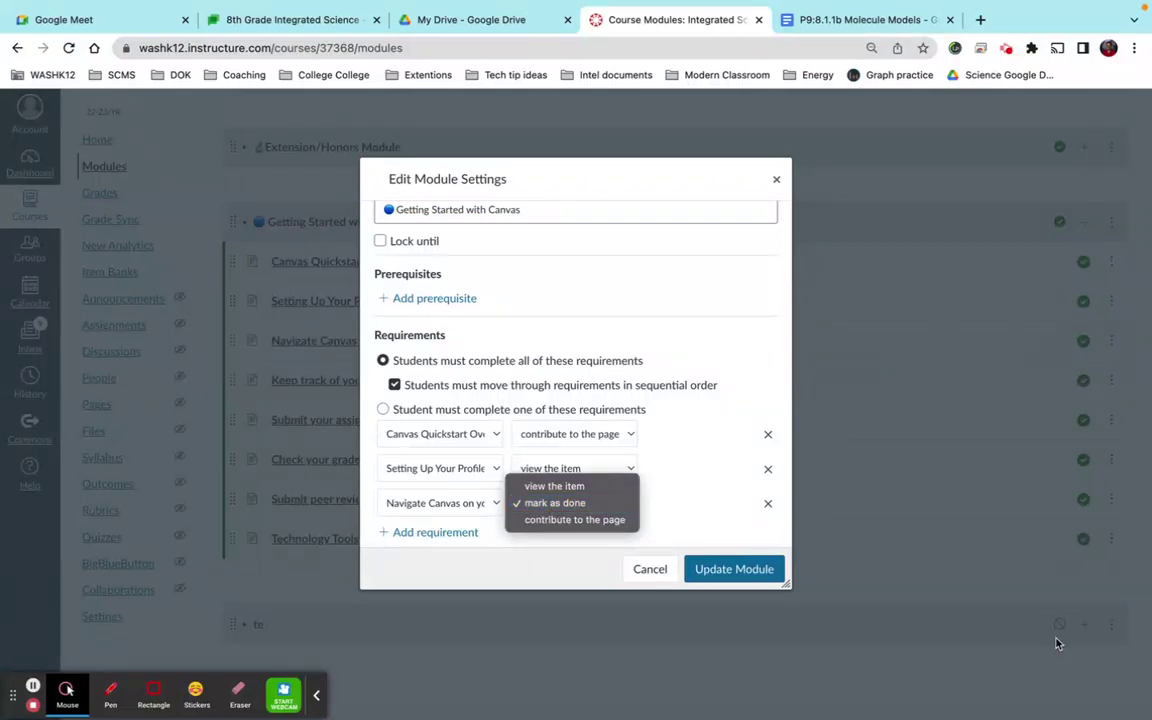
pyautogui.click(550, 510)
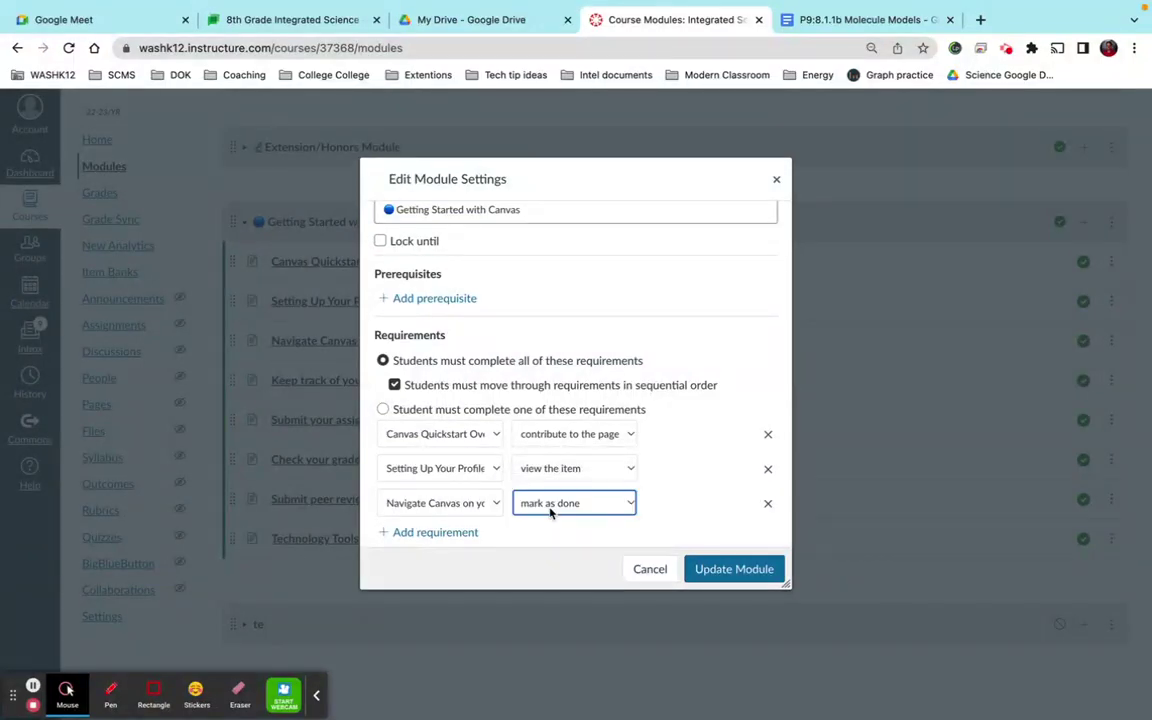
pyautogui.click(666, 577)
# Step: Expand Module #1: Chemistry (8.1.1) and examine the completion requirements listed under its practices and mastery checks
pyautogui.scroll(3, 851, 250)
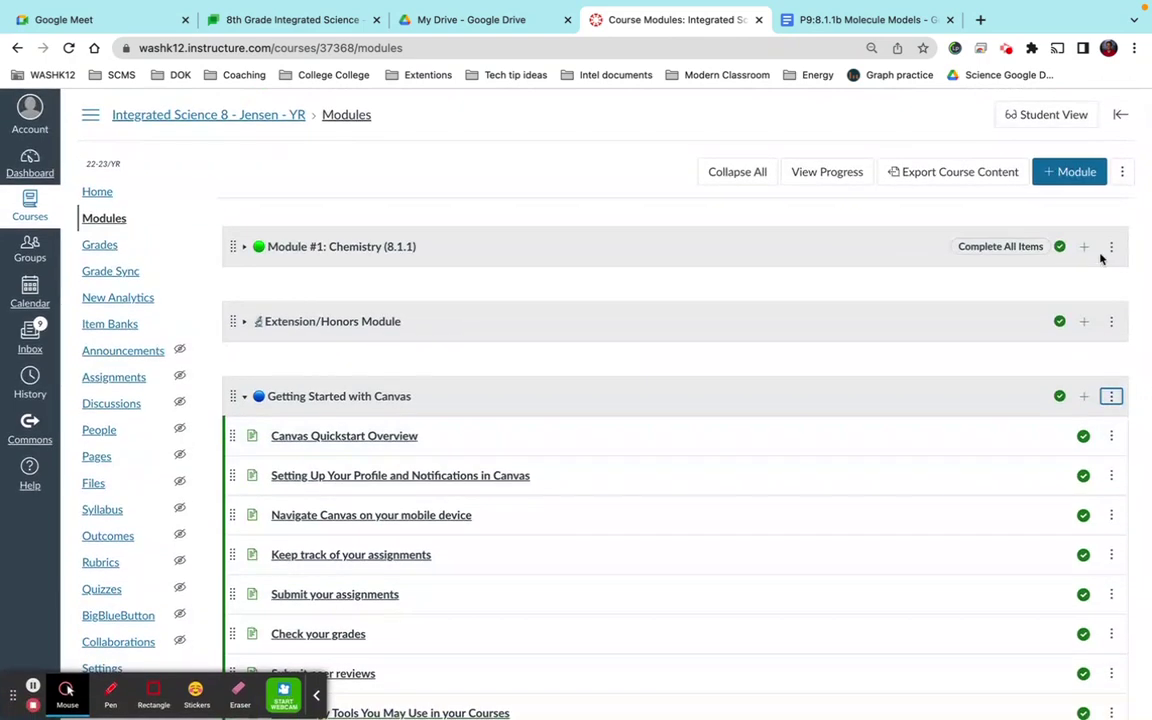
pyautogui.click(395, 246)
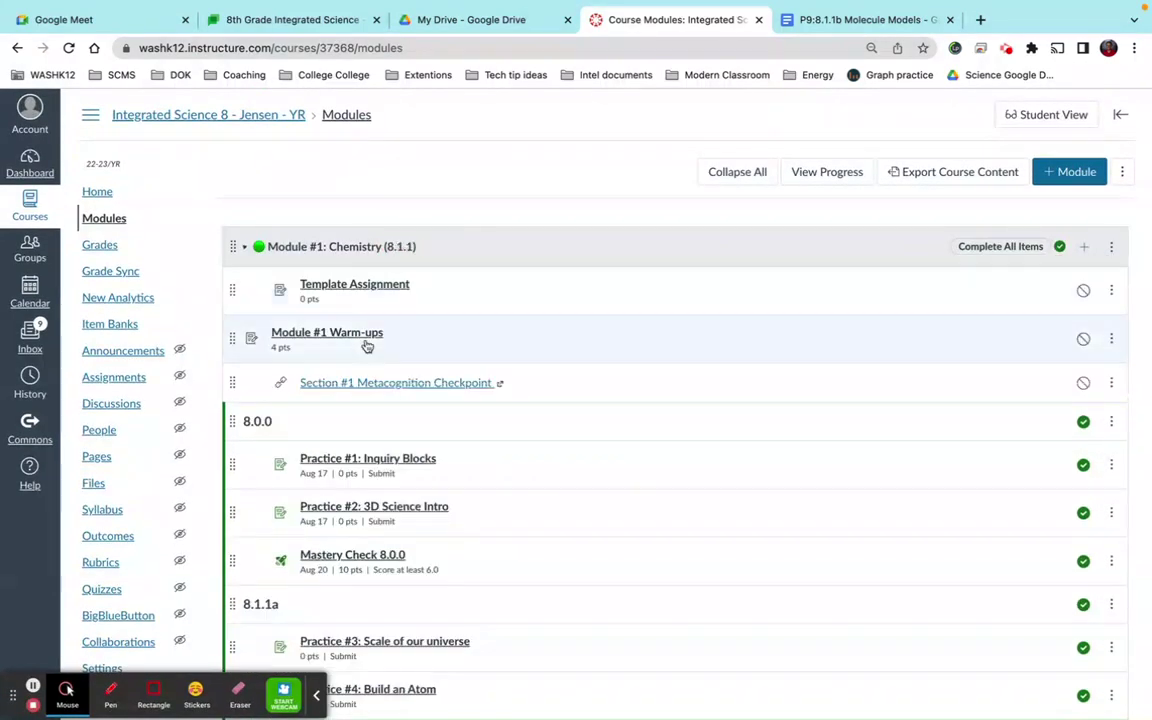
pyautogui.scroll(-5, 498, 460)
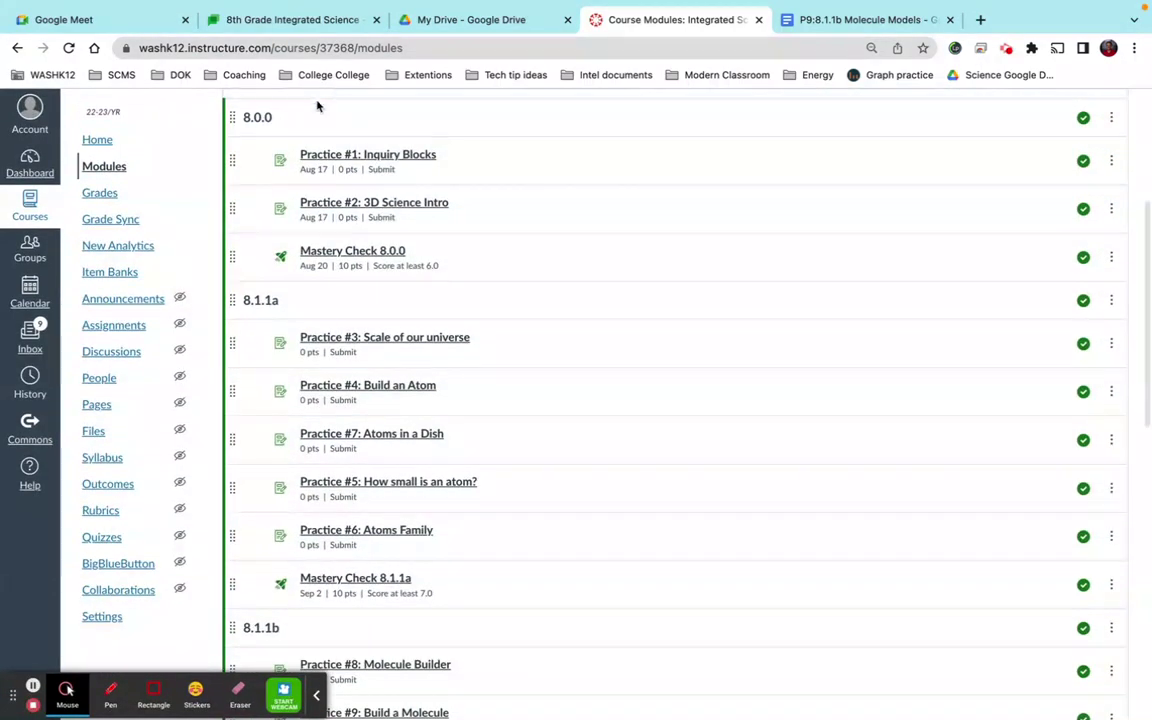
pyautogui.scroll(-2, 346, 250)
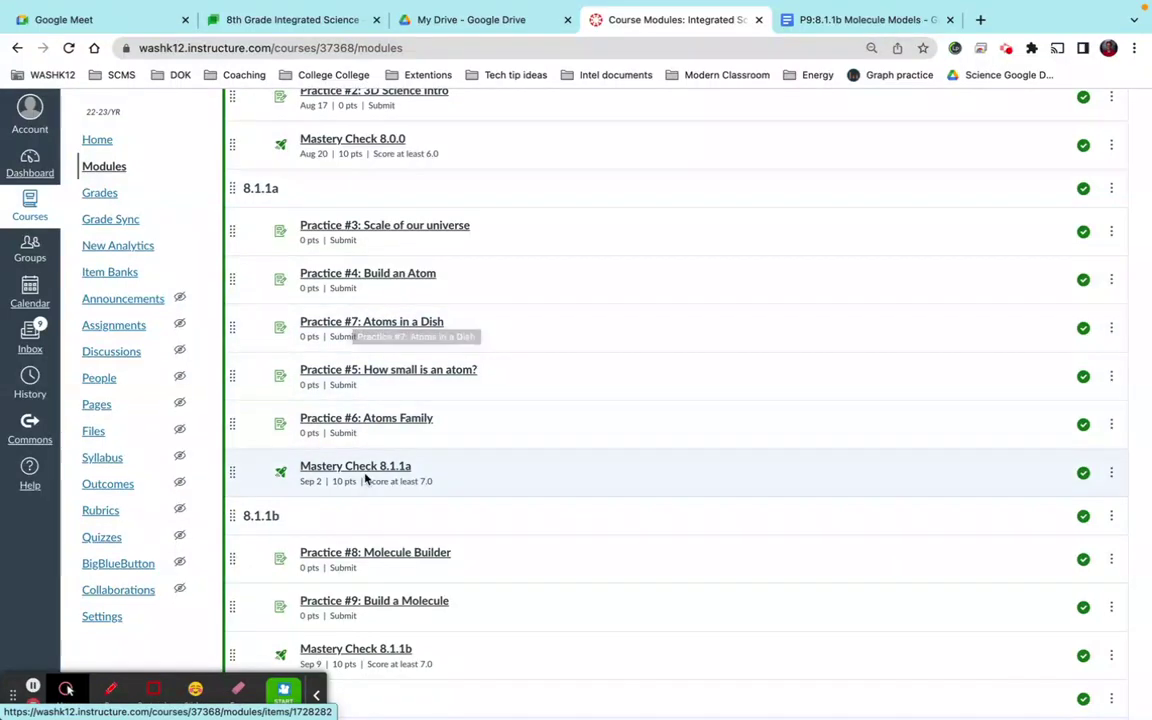
pyautogui.scroll(-2, 366, 479)
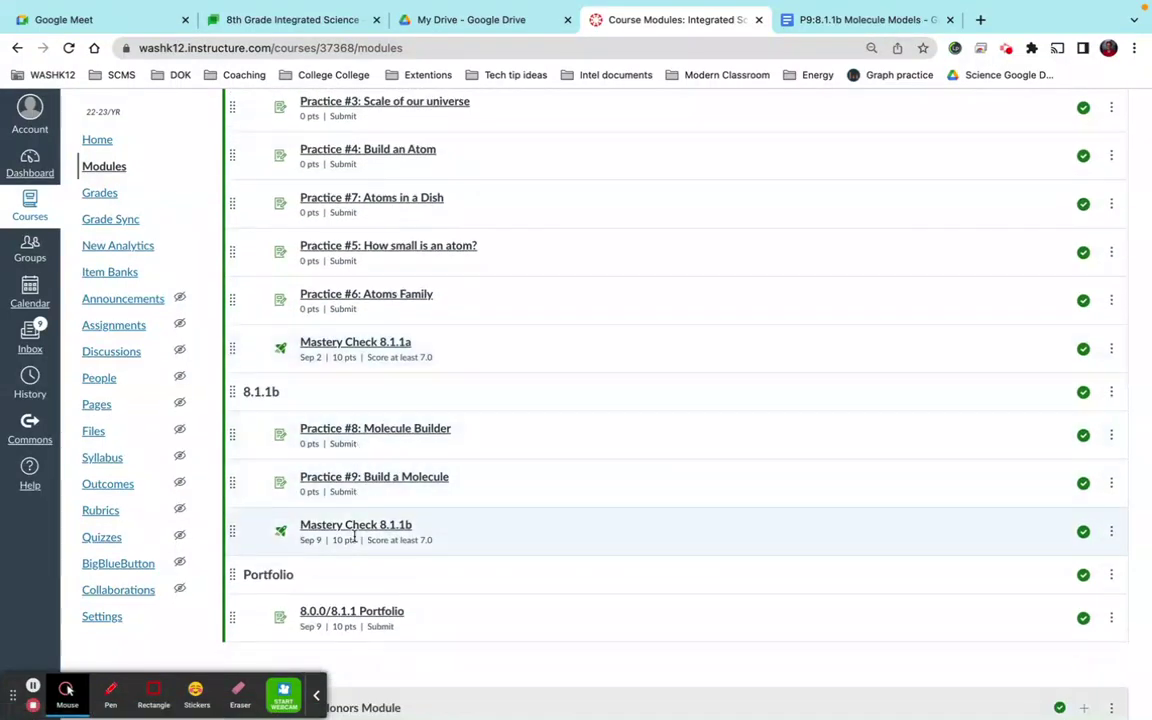
pyautogui.scroll(4, 731, 348)
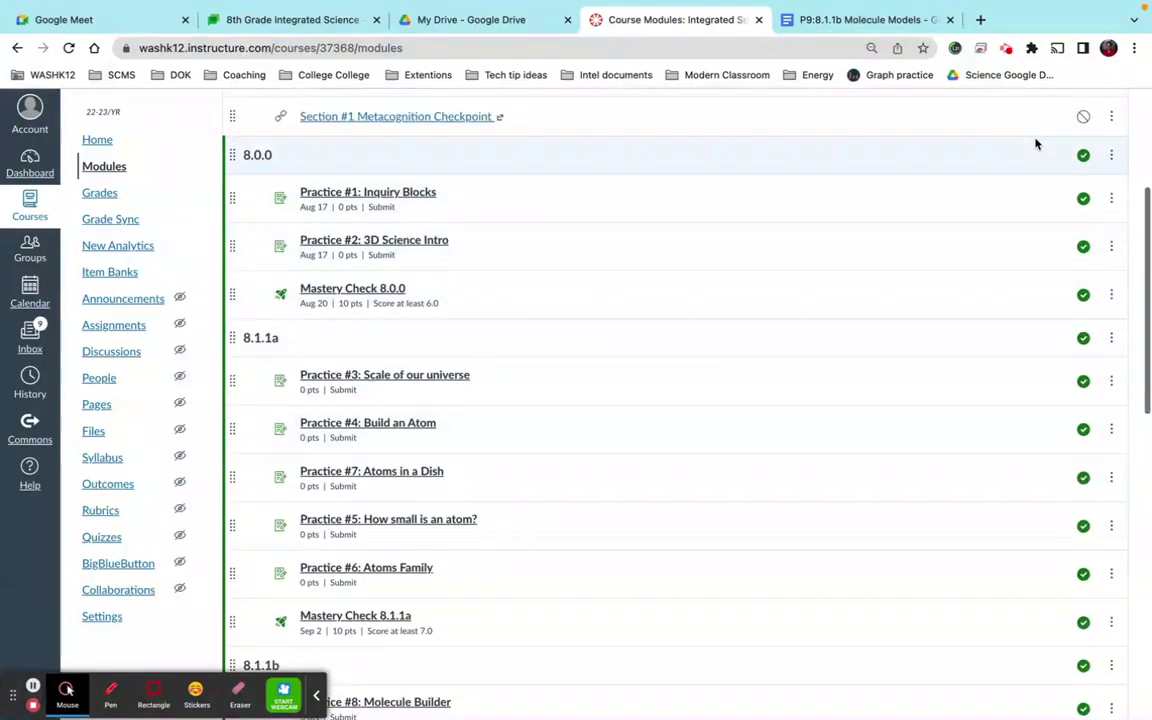
pyautogui.scroll(1, 1103, 157)
# Step: Open the settings of Module #1: Chemistry (8.1.1) and set the minimum score for Mastery Check 8.0.0 to 7
pyautogui.click(1111, 151)
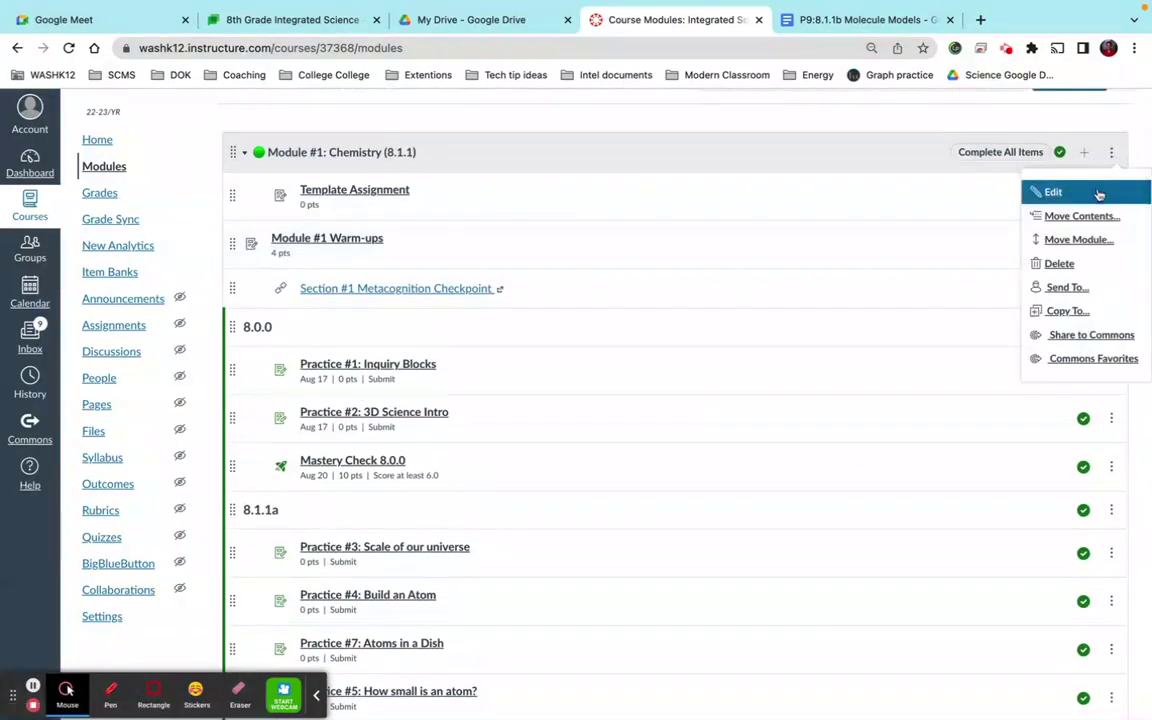
pyautogui.click(1097, 193)
pyautogui.scroll(-3, 535, 388)
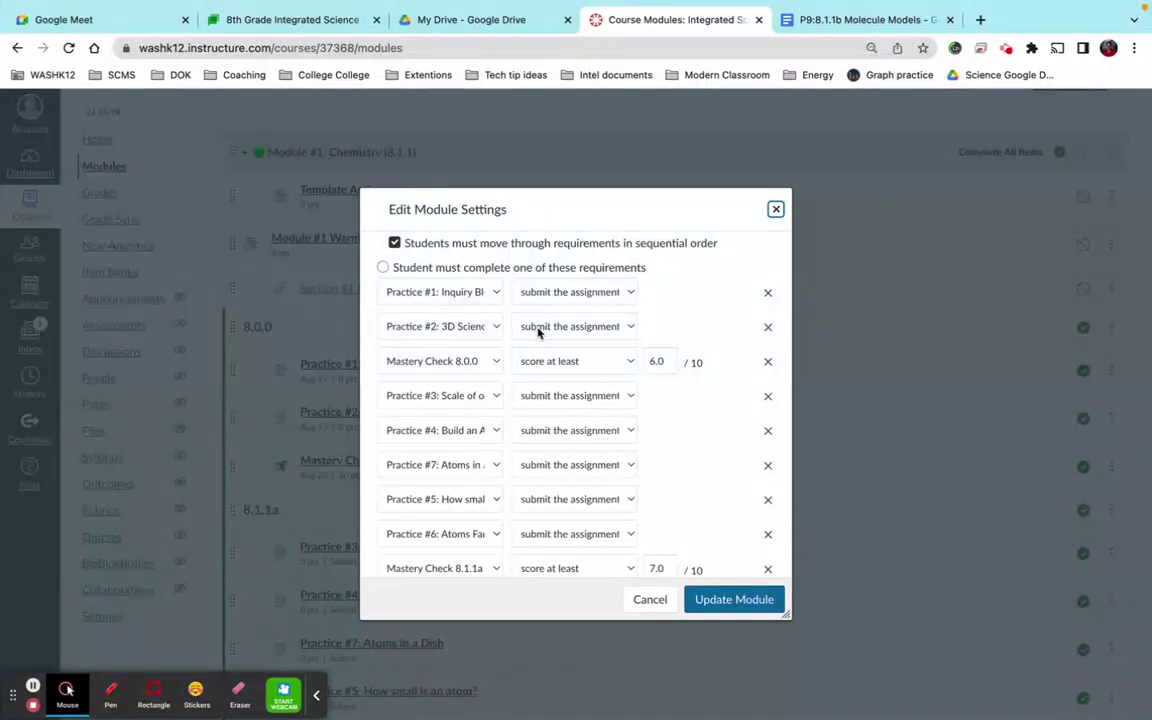
pyautogui.doubleClick(660, 363)
pyautogui.write('7')
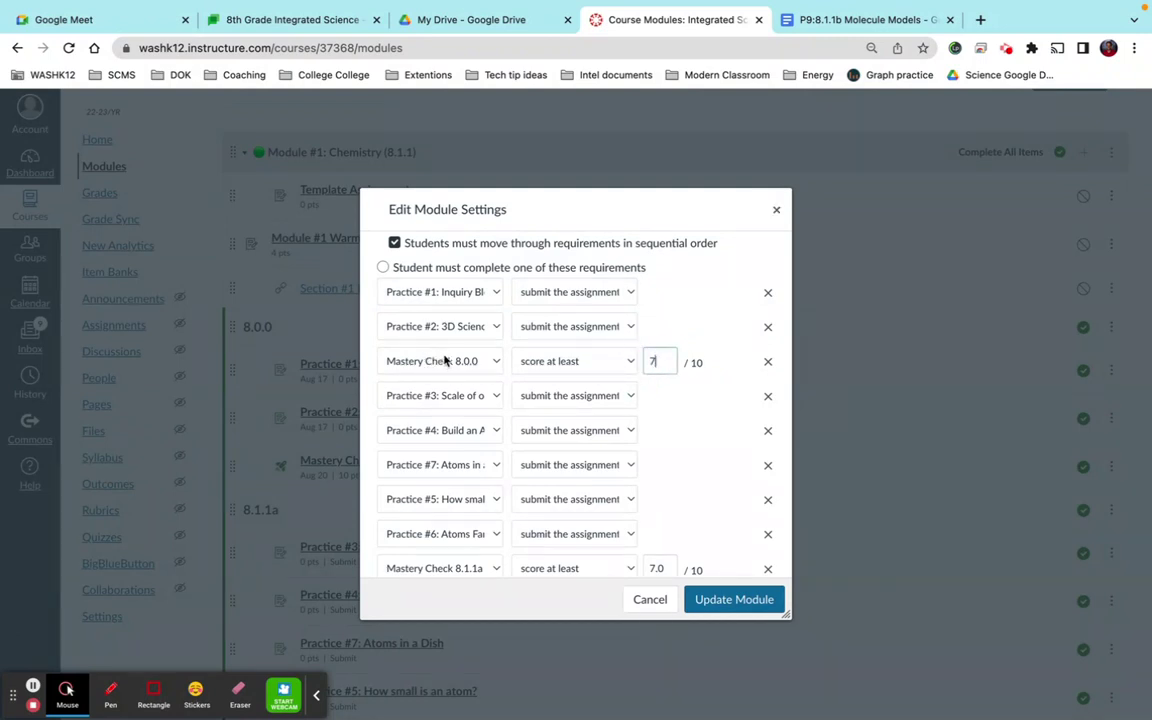
pyautogui.click(694, 399)
# Step: Review the remaining requirements of Module #1, update the module, and let students continue without re-locking modules
pyautogui.scroll(-3, 640, 447)
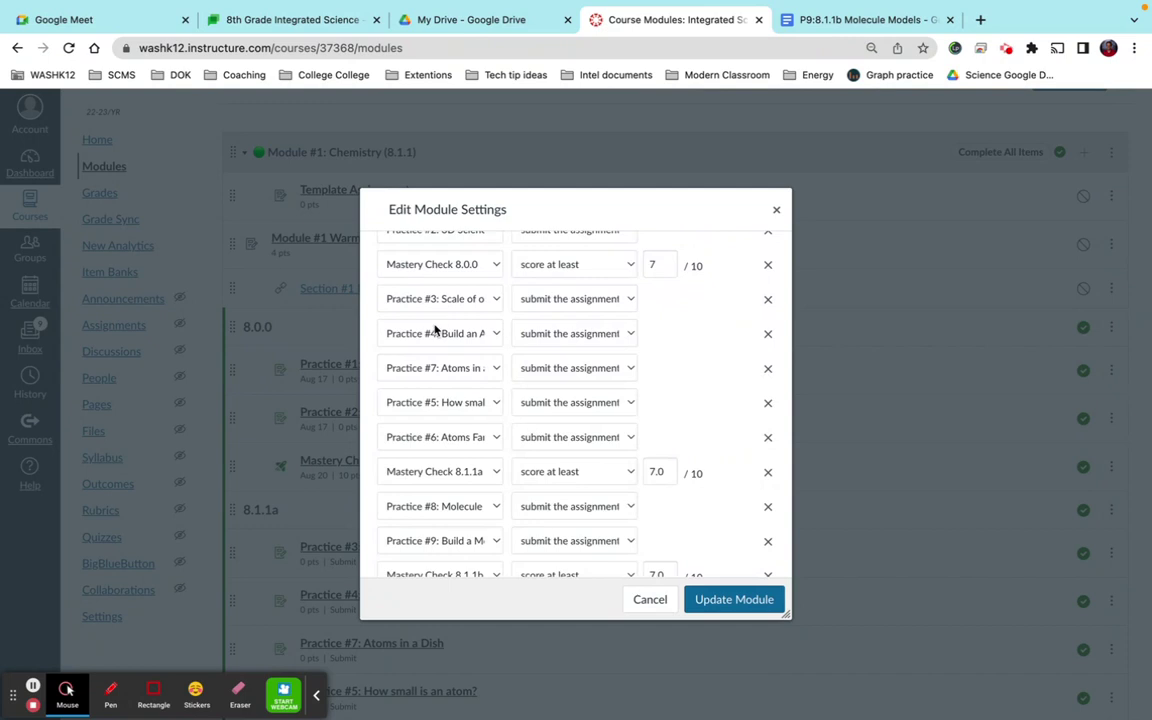
pyautogui.scroll(-2, 437, 370)
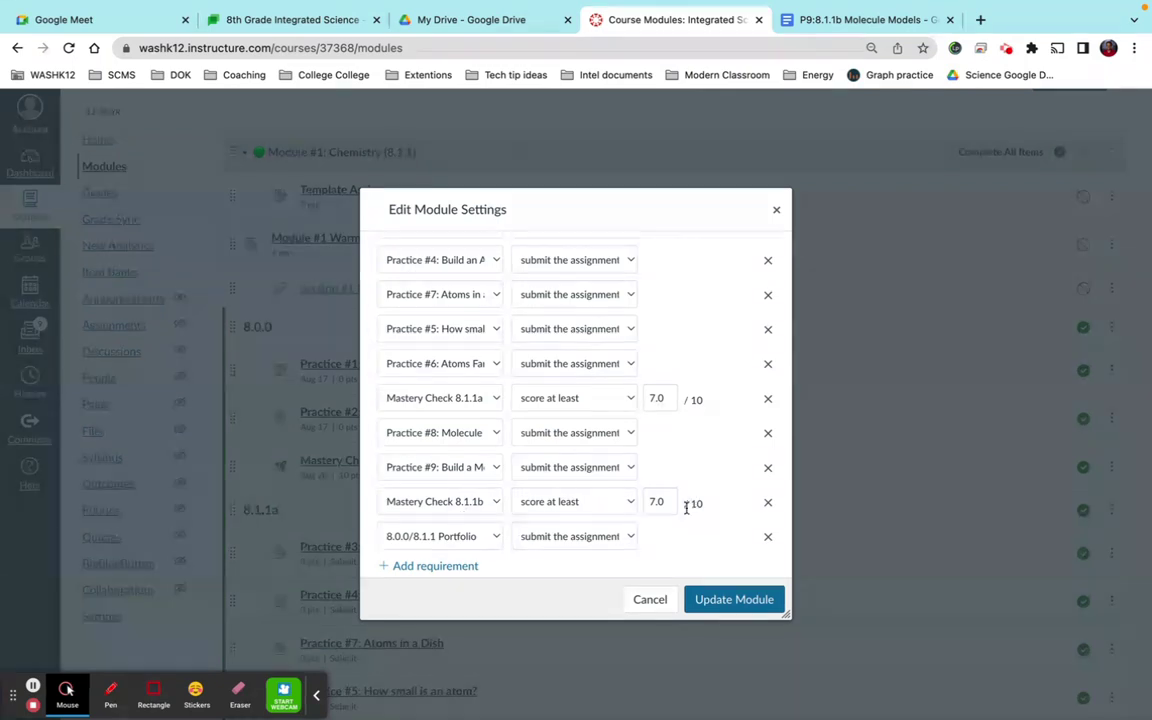
pyautogui.scroll(10, 686, 507)
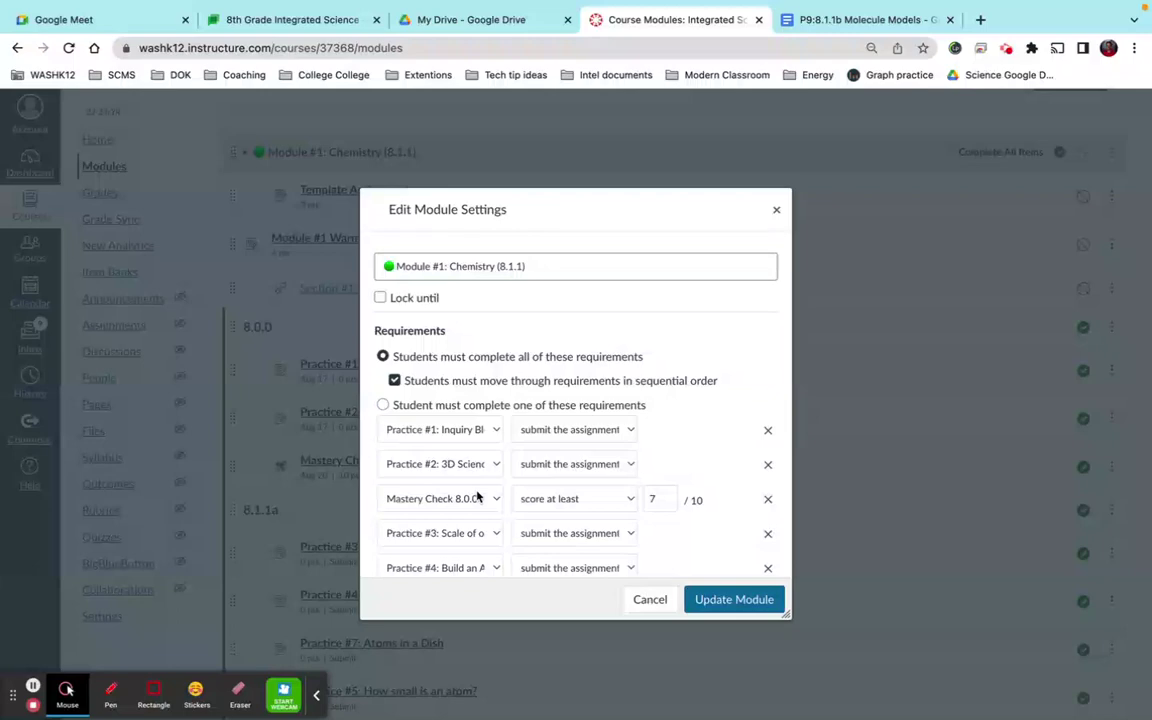
pyautogui.click(710, 600)
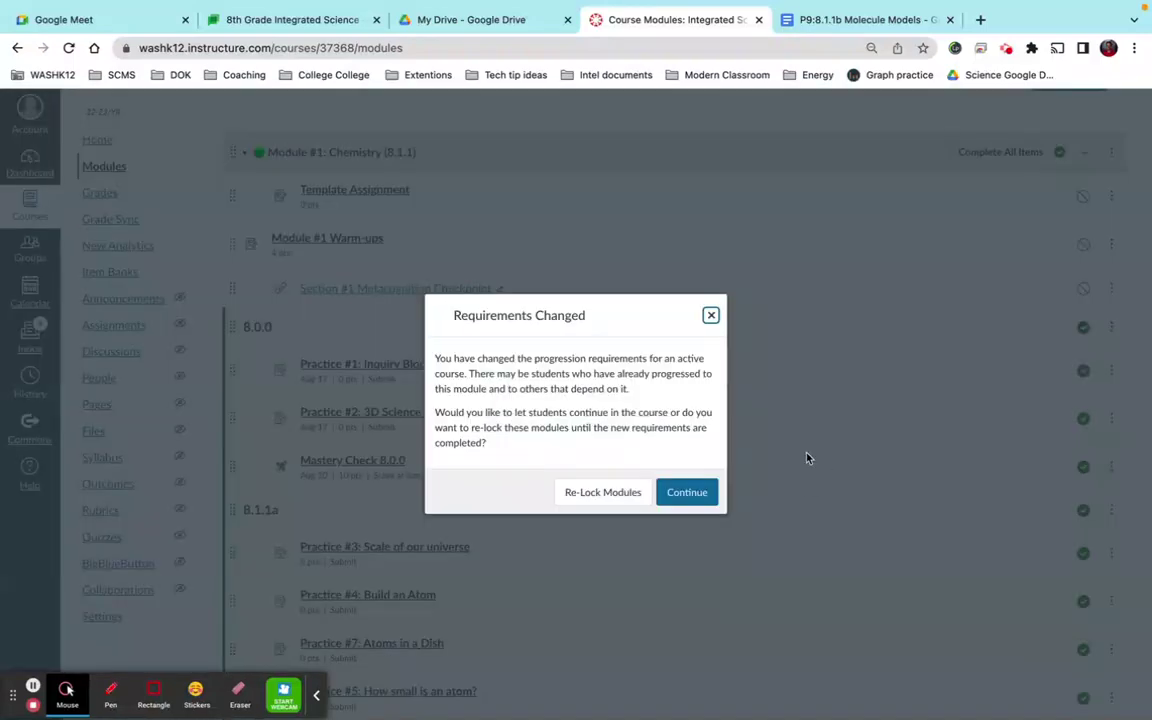
pyautogui.click(686, 493)
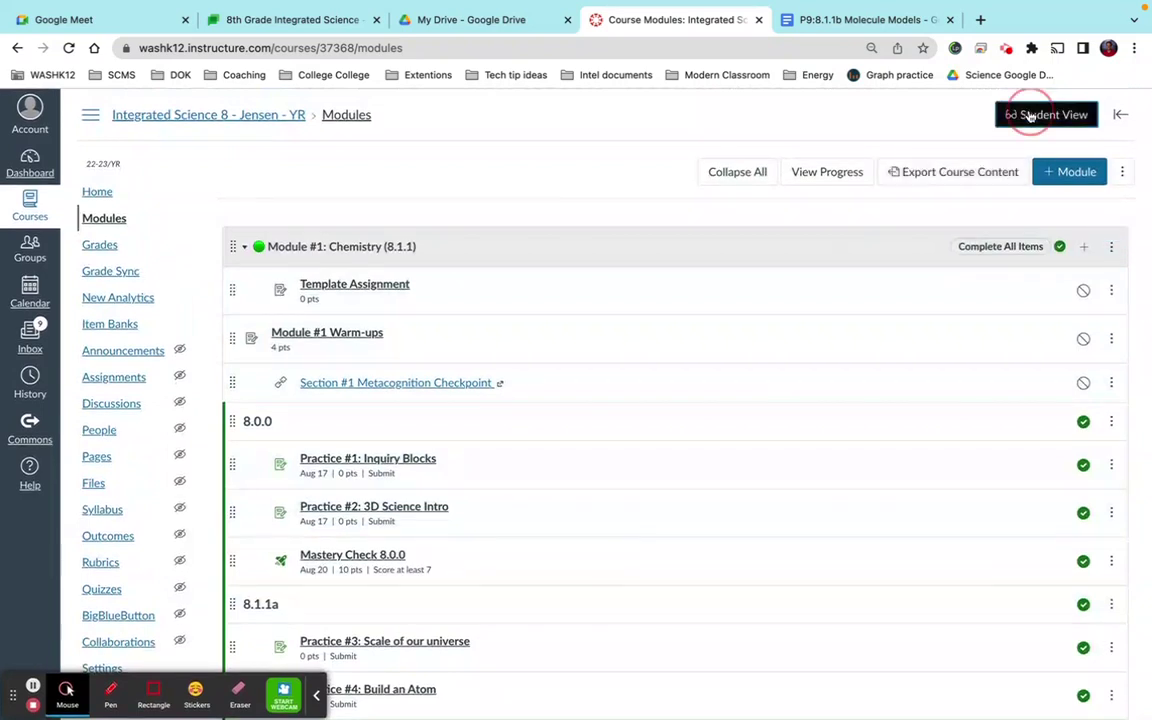
# Step: Check the availability of Module #1's items in Student View, leave that view, and inspect the Mastery Check 8.0.0 score requirement
pyautogui.click(1029, 115)
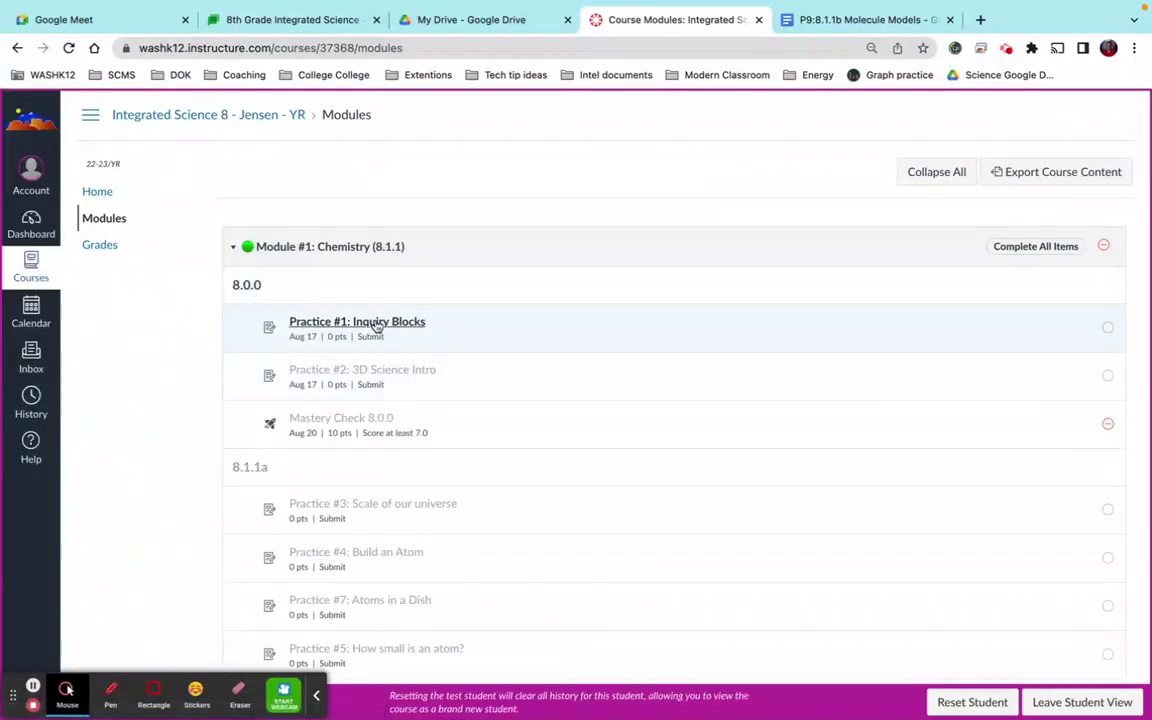
pyautogui.tripleClick(368, 368)
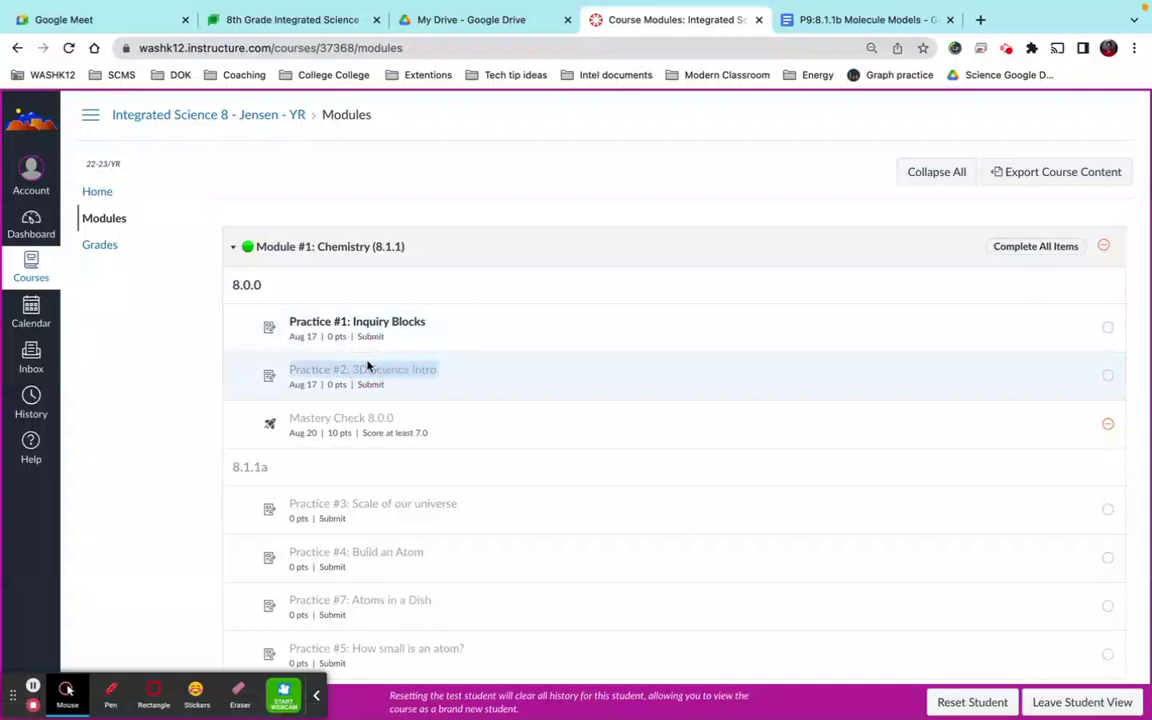
pyautogui.click(1045, 702)
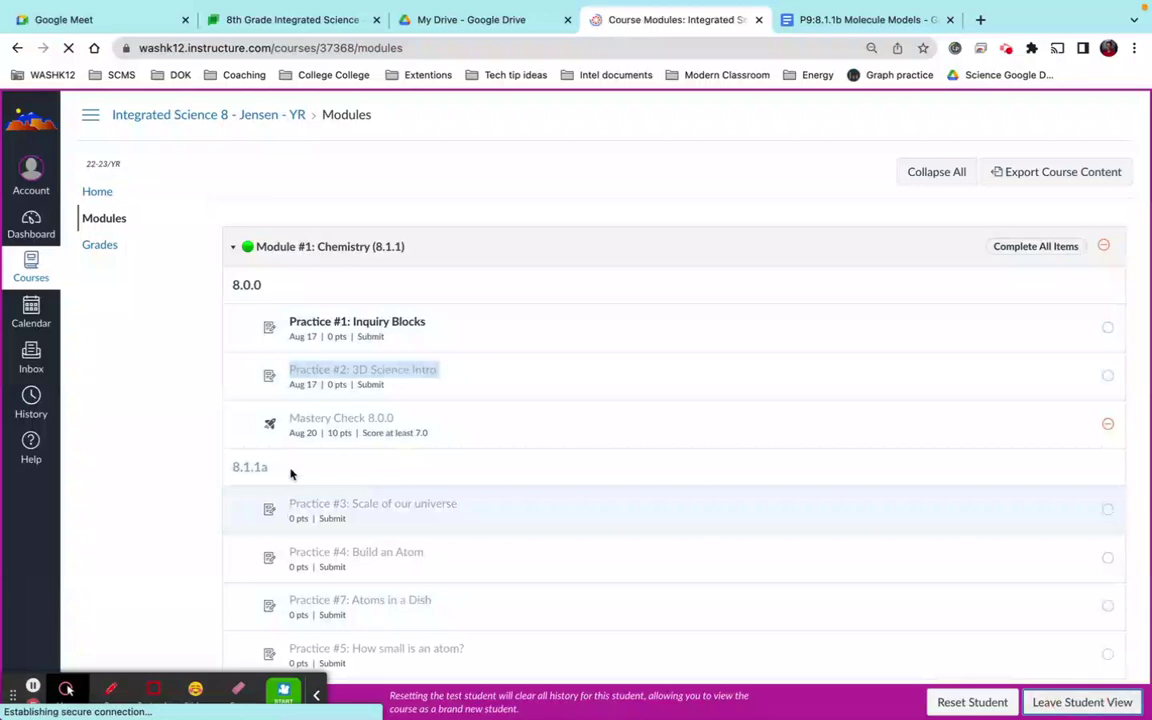
pyautogui.scroll(-2, 330, 455)
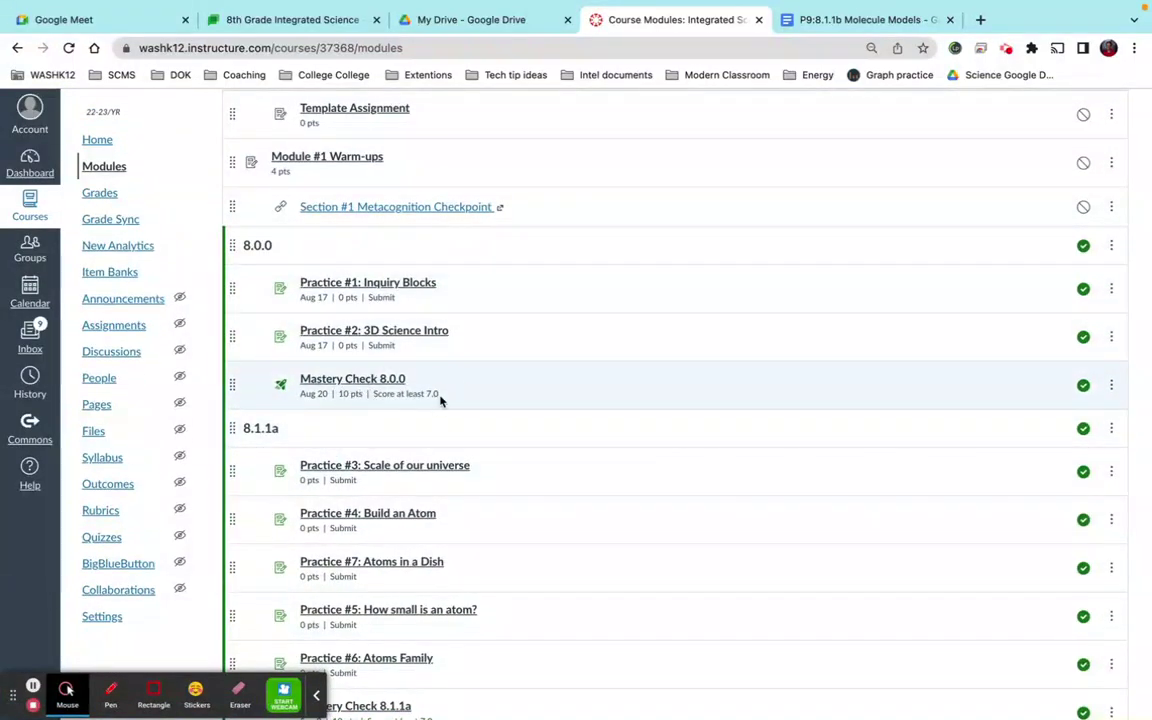
pyautogui.moveTo(440, 397); pyautogui.dragTo(419, 395)
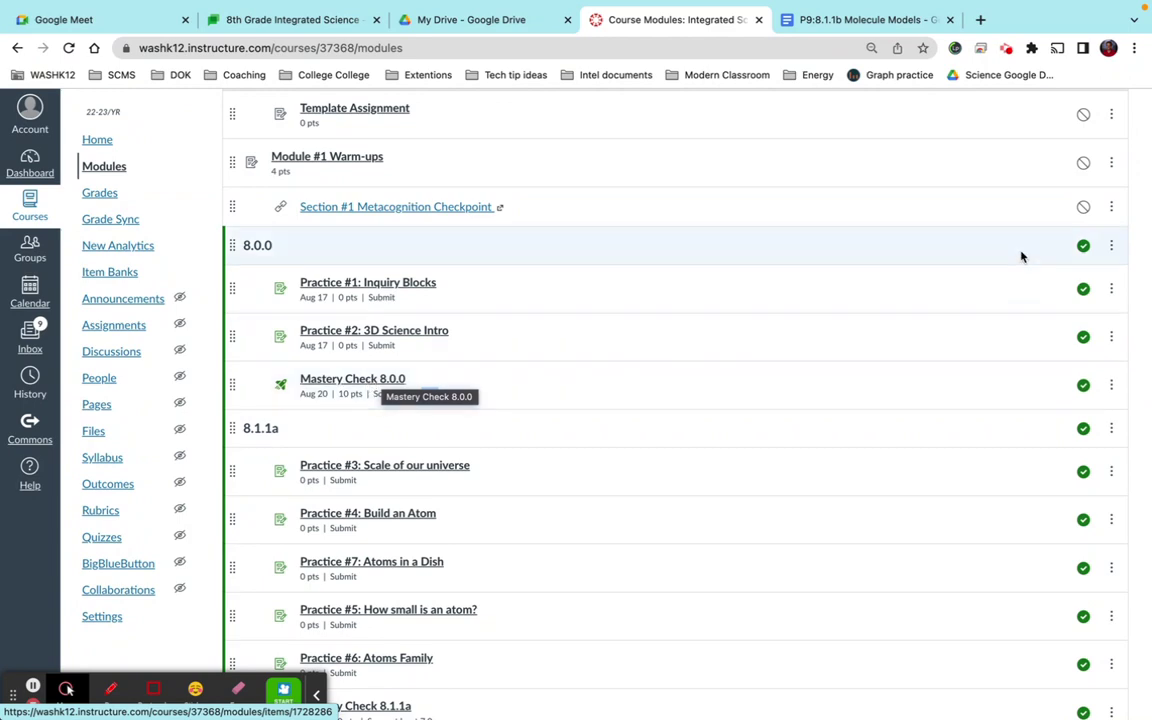
pyautogui.click(1006, 48)
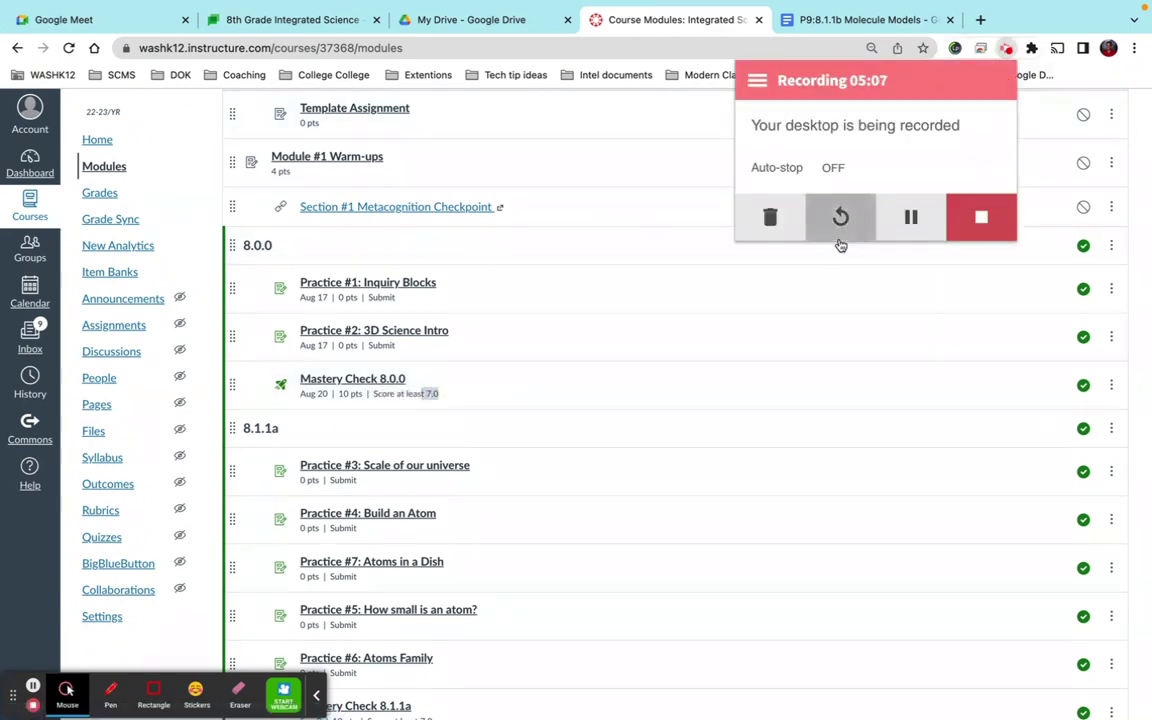